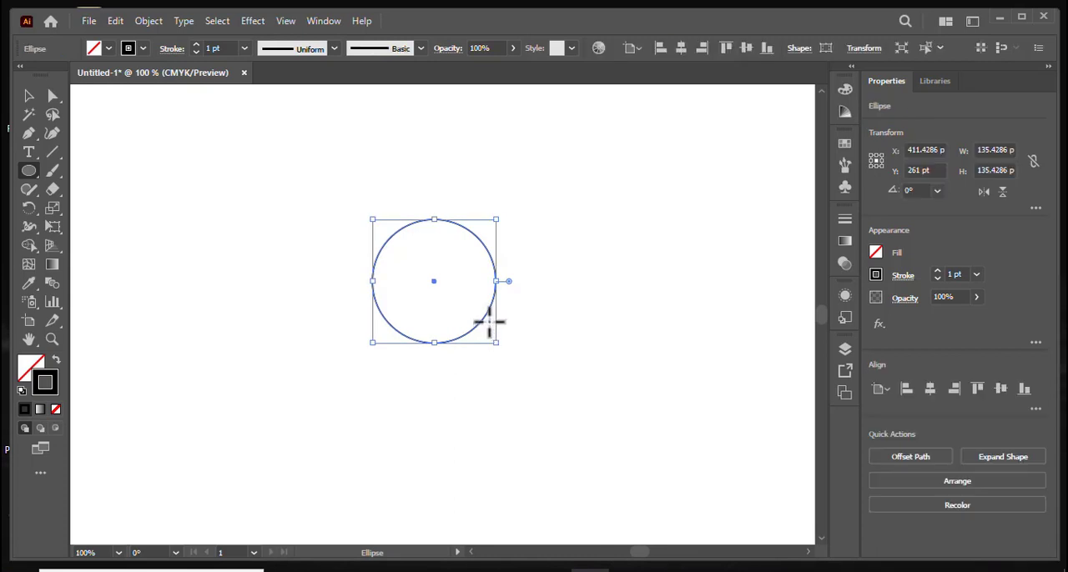
- Paste a copy of the circle in front and move it straight up about 68 pt, centred on the original's top edge
{"action": "left_click", "coordinate": [114, 22]}
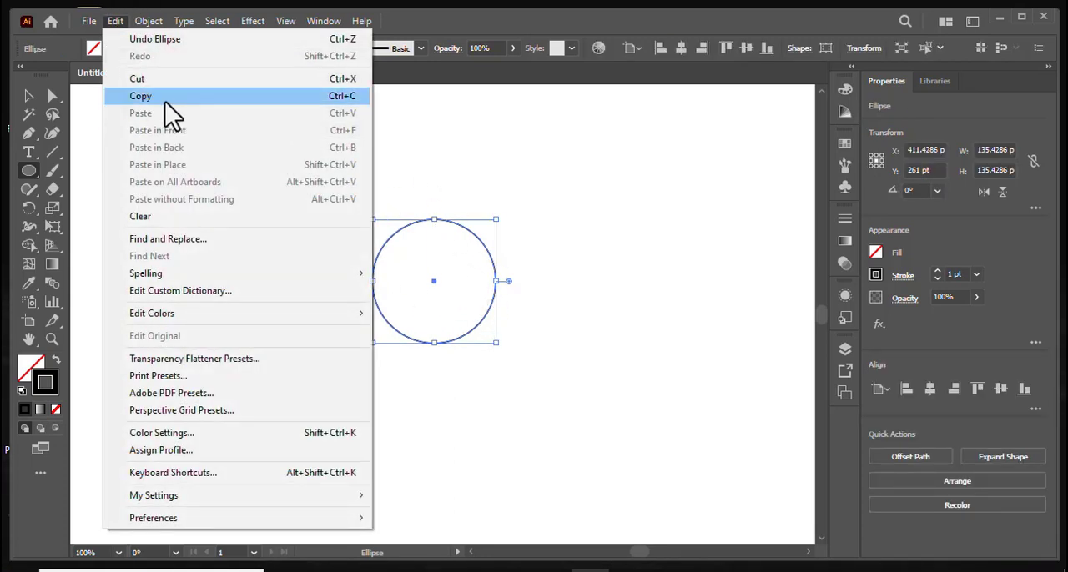
{"action": "left_click", "coordinate": [165, 100]}
{"action": "left_click", "coordinate": [114, 23]}
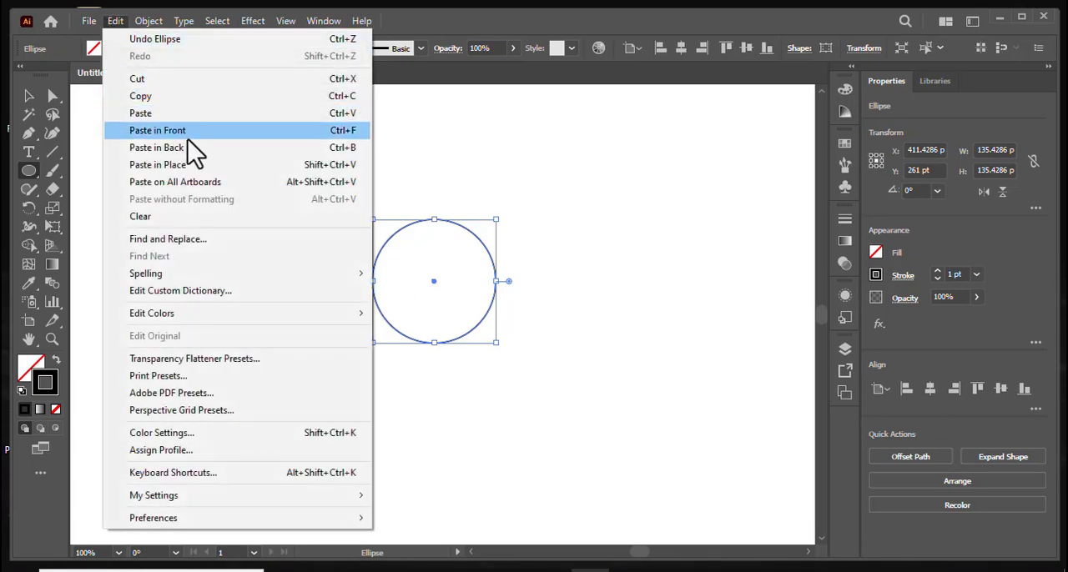
{"action": "left_click", "coordinate": [177, 132]}
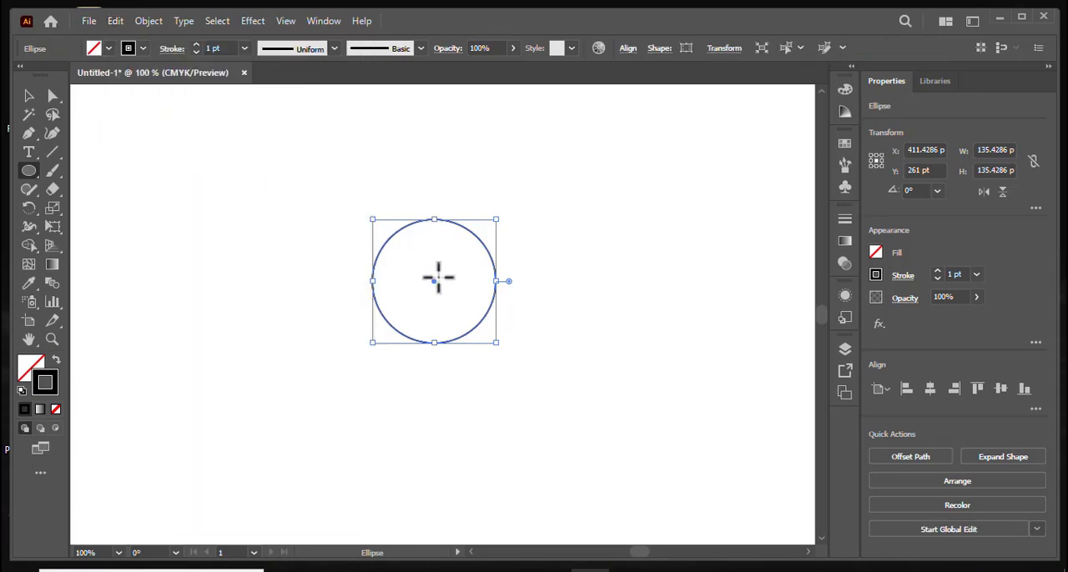
{"action": "left_click_drag", "start_coordinate": [432, 281], "coordinate": [432, 220]}
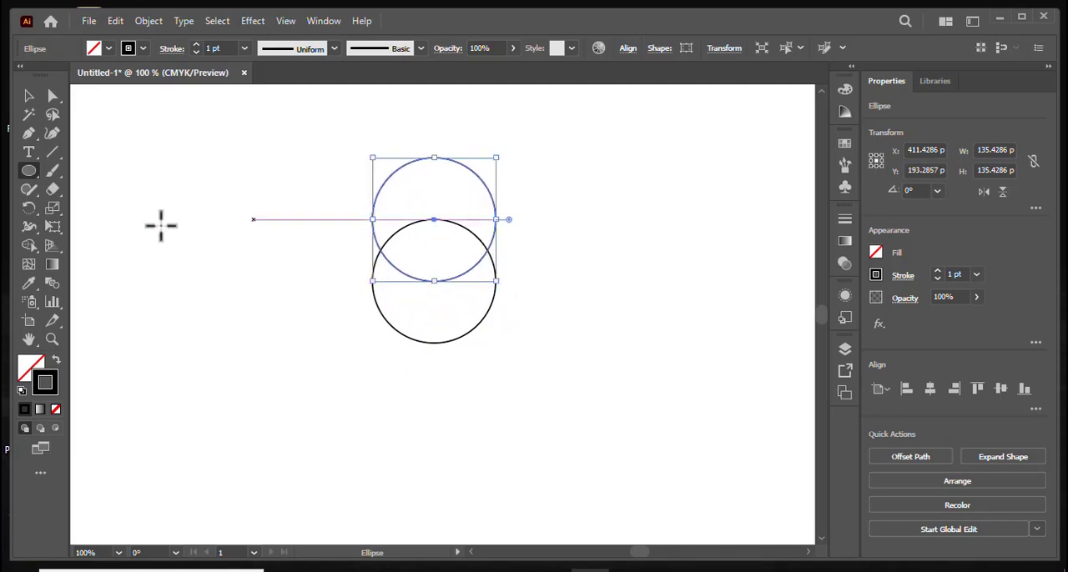
- Rotate copies of the upper circle by 60° about the original circle's center, repeating until six circles surround it
{"action": "left_click", "coordinate": [30, 213]}
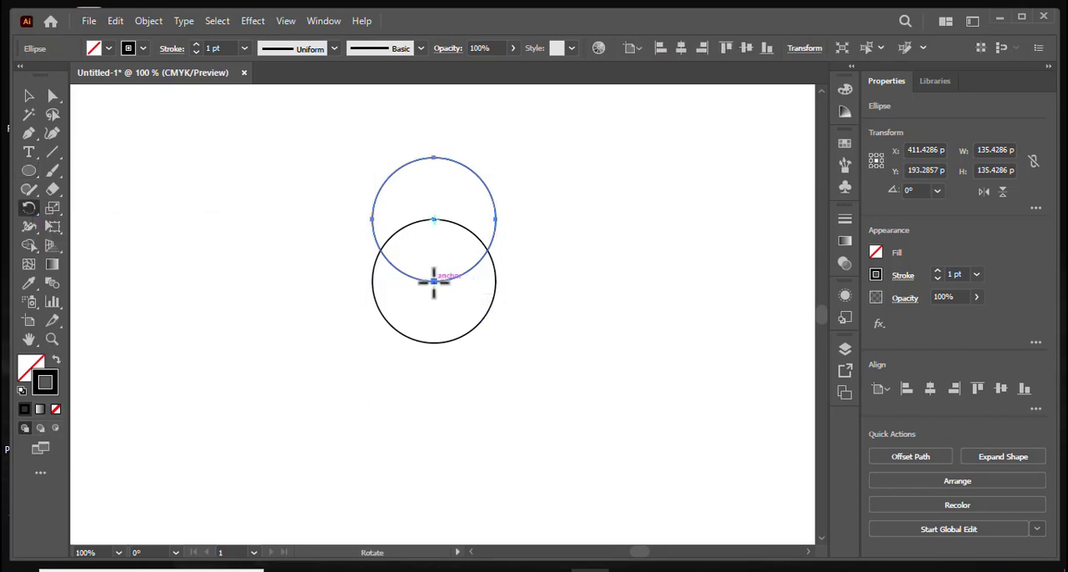
{"action": "left_click", "coordinate": [434, 282], "text": "alt"}
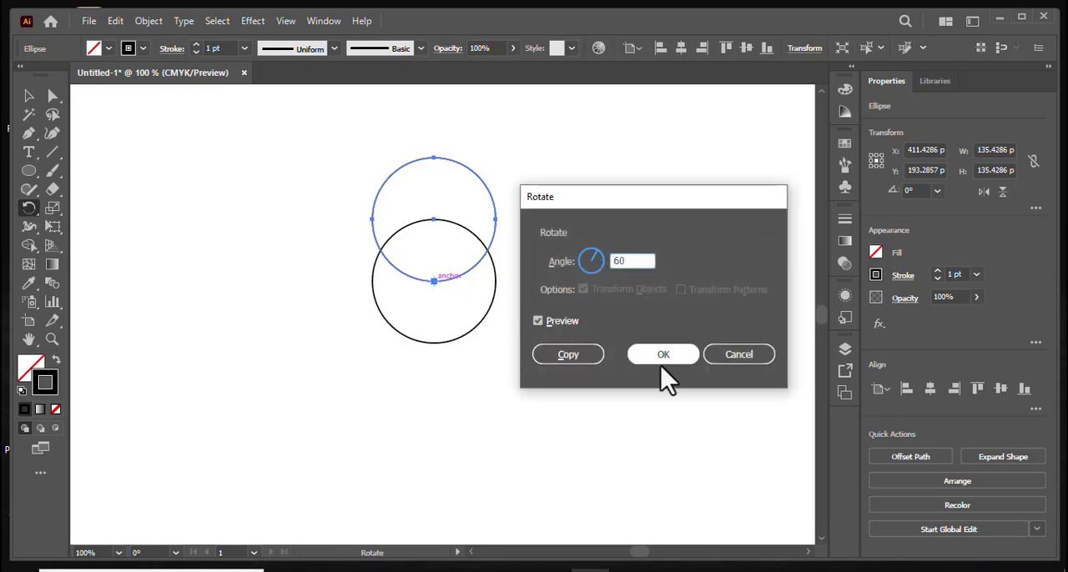
{"action": "left_click", "coordinate": [571, 355]}
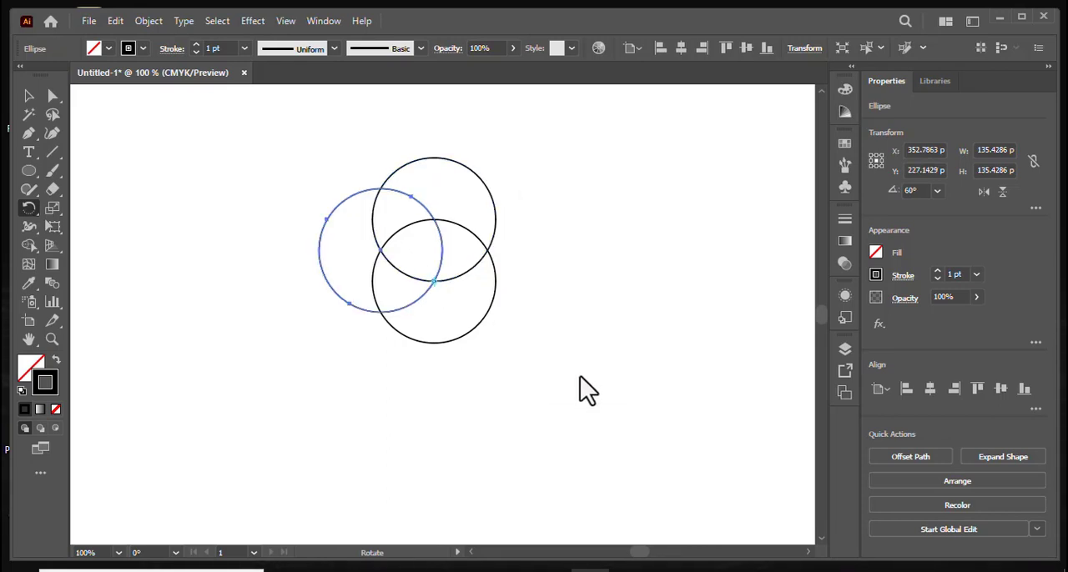
{"action": "key", "text": "ctrl+d"}
{"action": "key", "text": "ctrl+d"}
{"action": "key", "text": "ctrl+d"}
{"action": "key", "text": "ctrl+d"}
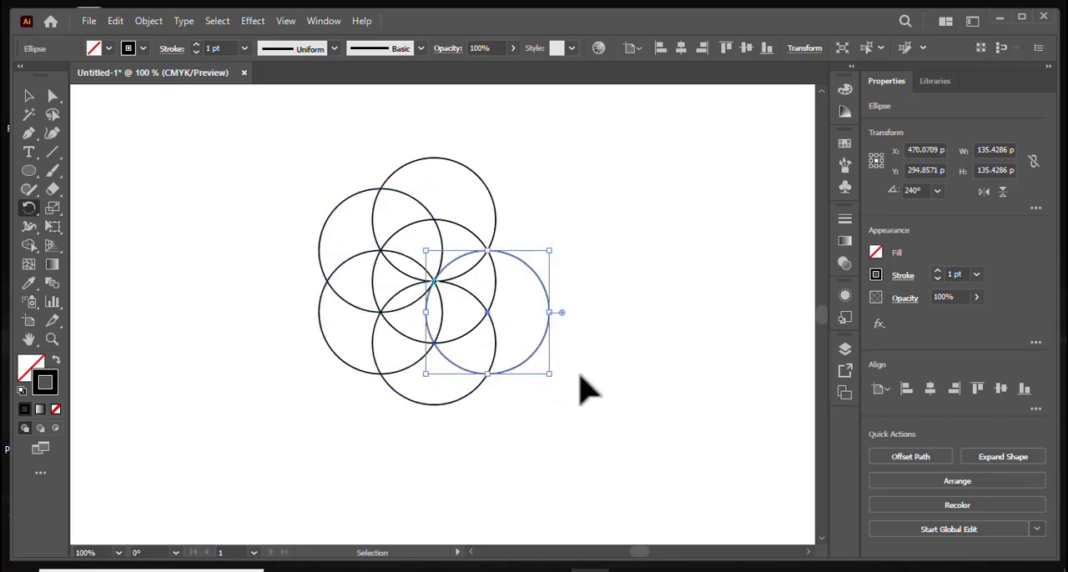
{"action": "key", "text": "ctrl+d"}
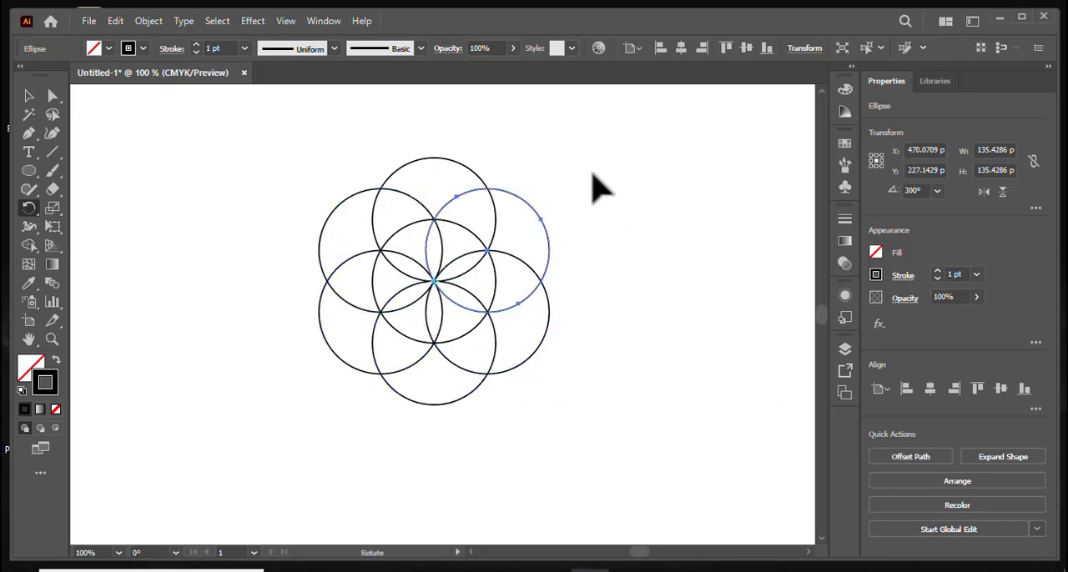
- Select the central circle and paste a copy of it directly in front
{"action": "left_click", "coordinate": [29, 96]}
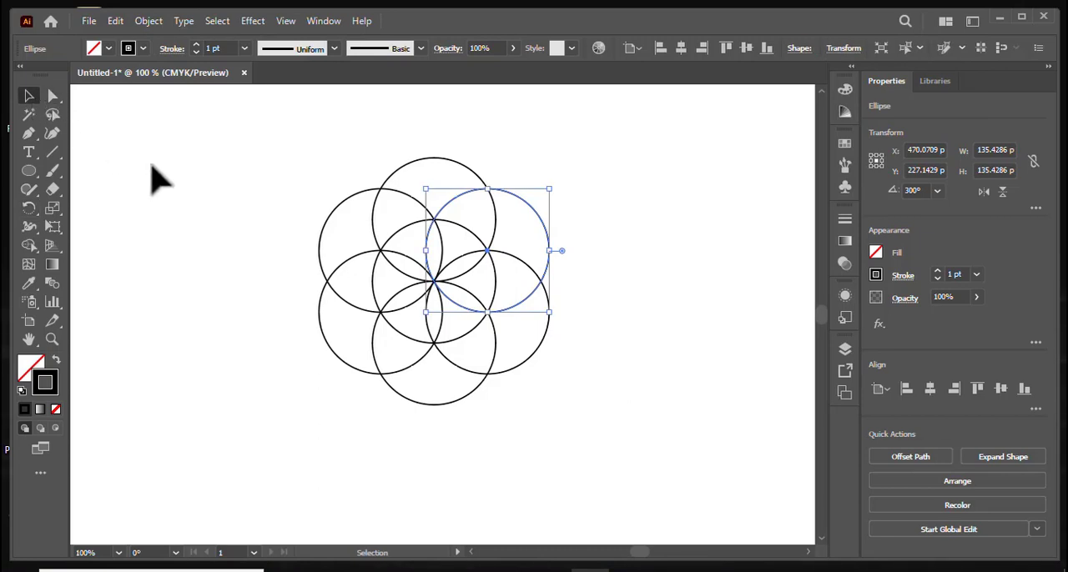
{"action": "left_click", "coordinate": [155, 175]}
{"action": "left_click", "coordinate": [377, 292]}
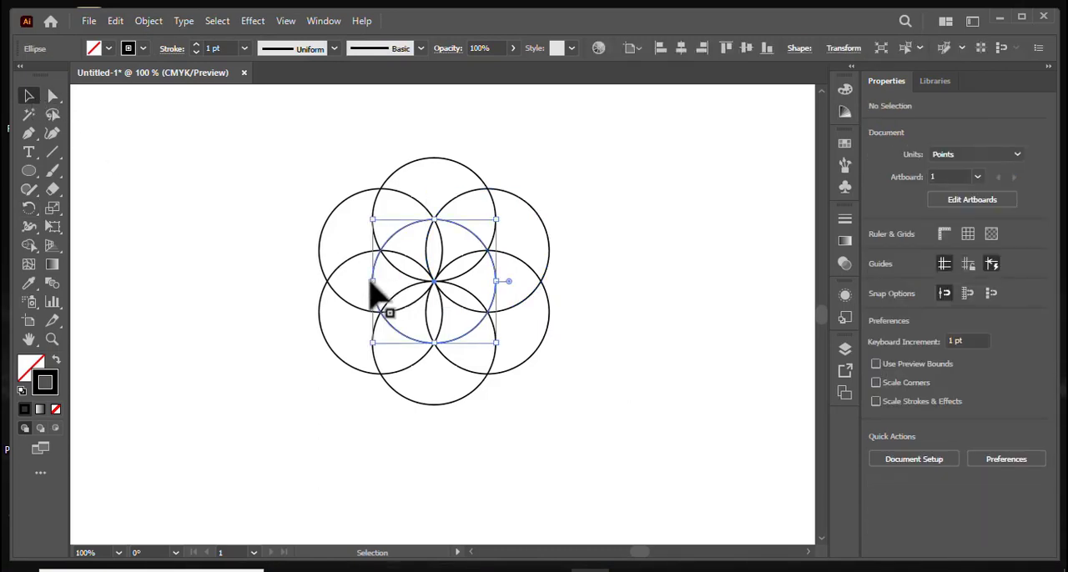
{"action": "left_click", "coordinate": [115, 22]}
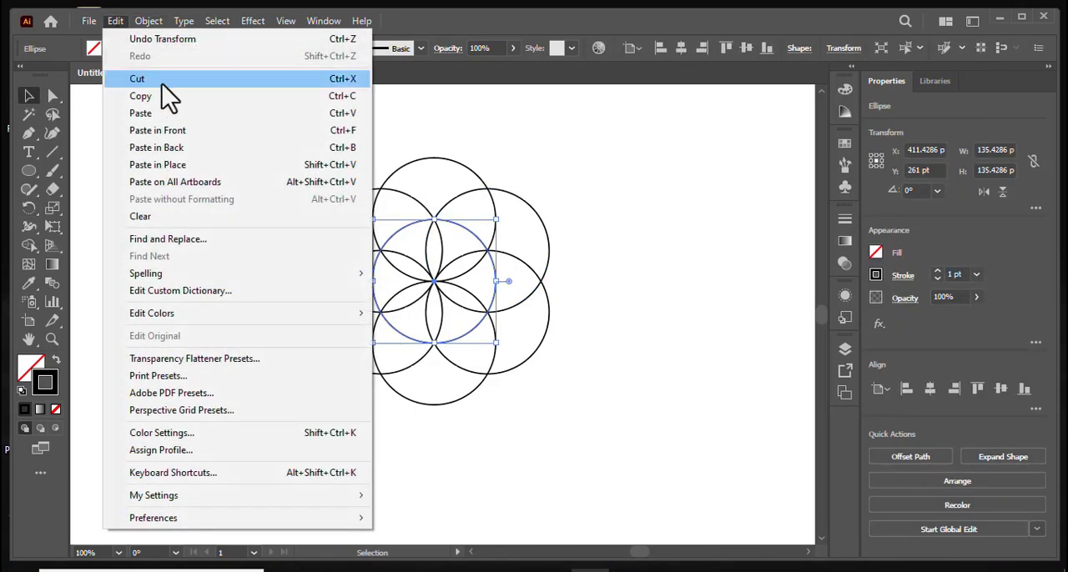
{"action": "left_click", "coordinate": [183, 97]}
{"action": "left_click", "coordinate": [117, 21]}
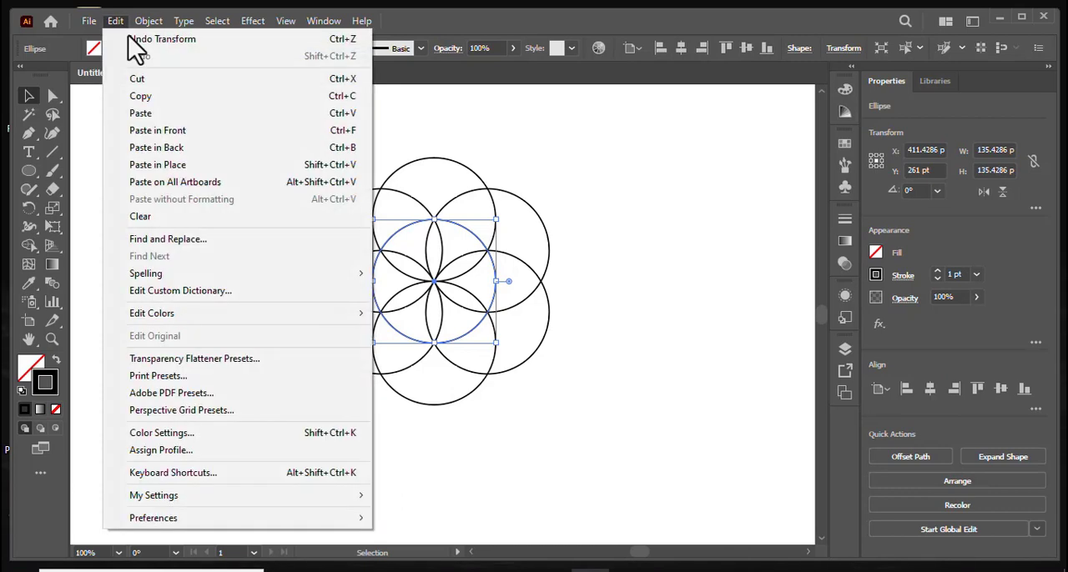
{"action": "left_click", "coordinate": [178, 131]}
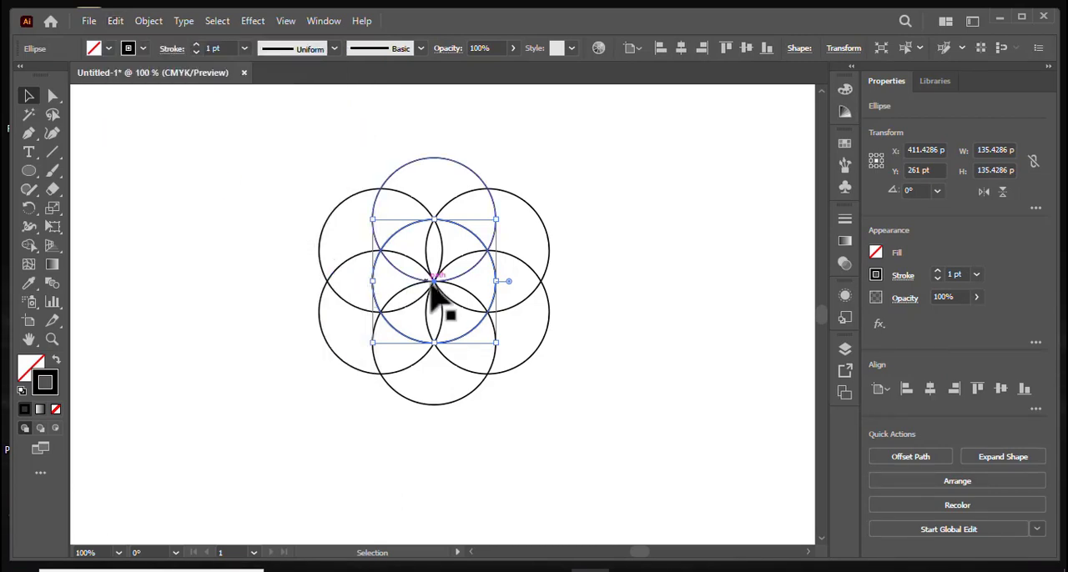
- Move the pasted circle horizontally left about 117 pt, centring it on the outer intersection of the two left circles
{"action": "left_click_drag", "start_coordinate": [434, 281], "coordinate": [331, 314]}
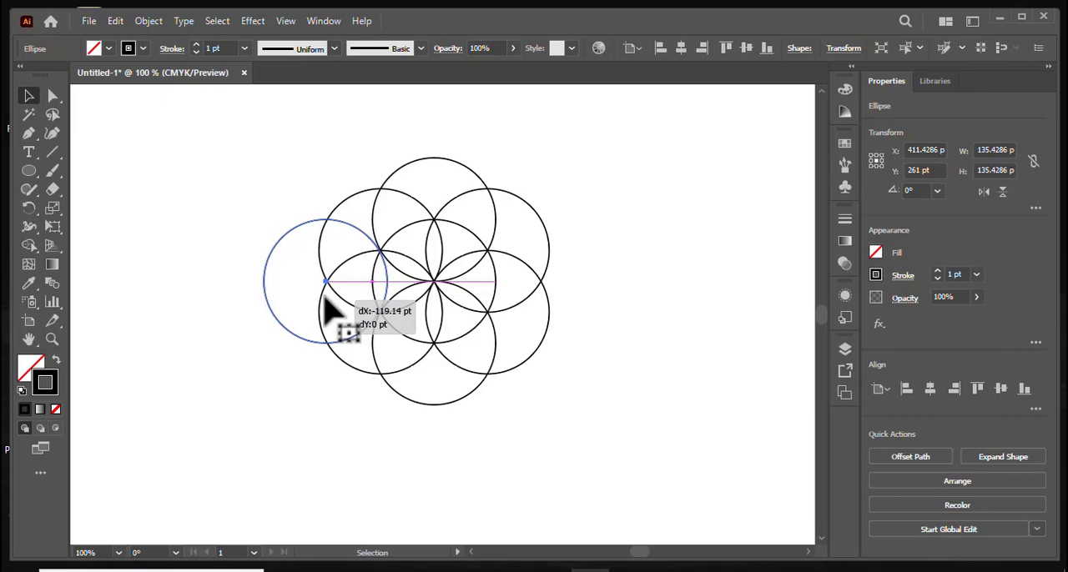
{"action": "left_click_drag", "start_coordinate": [331, 314], "coordinate": [334, 310]}
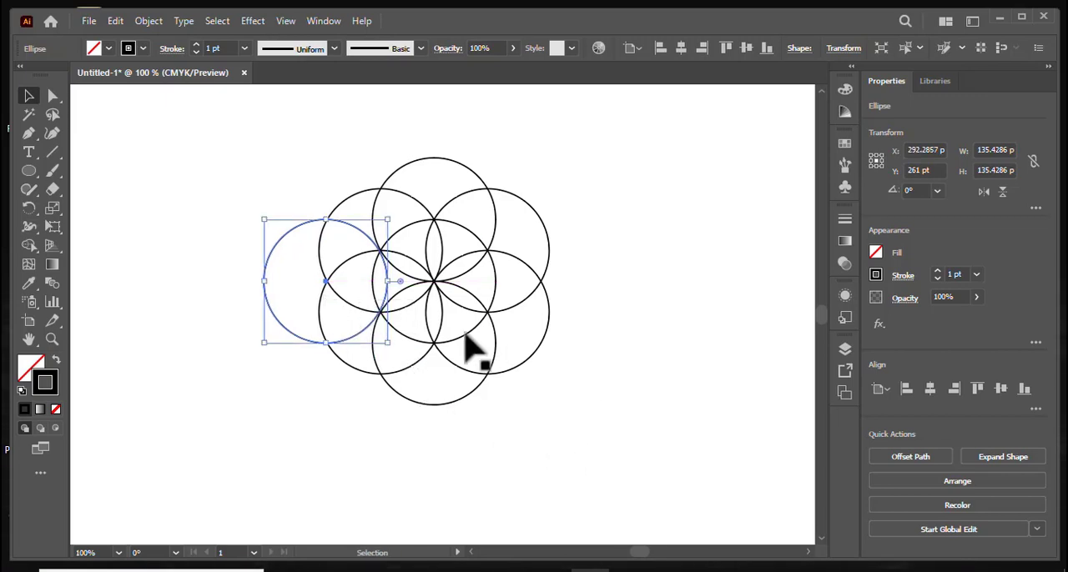
{"action": "key", "text": "Right"}
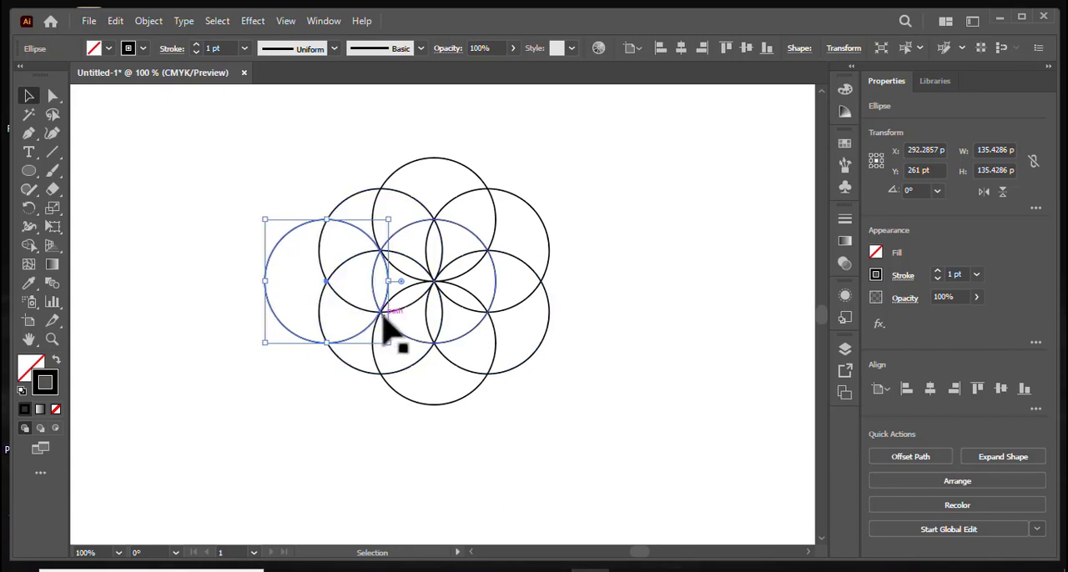
{"action": "key", "text": "Right"}
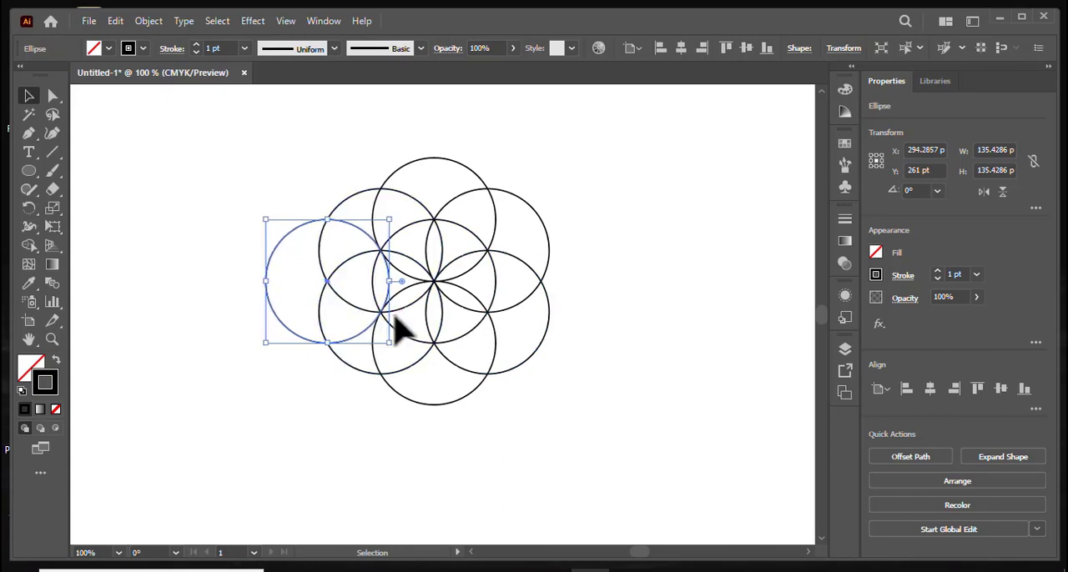
- Rotate copies of the far-left circle by 60° about the pattern's center, repeating to complete an outer ring of six circles
{"action": "left_click", "coordinate": [29, 210]}
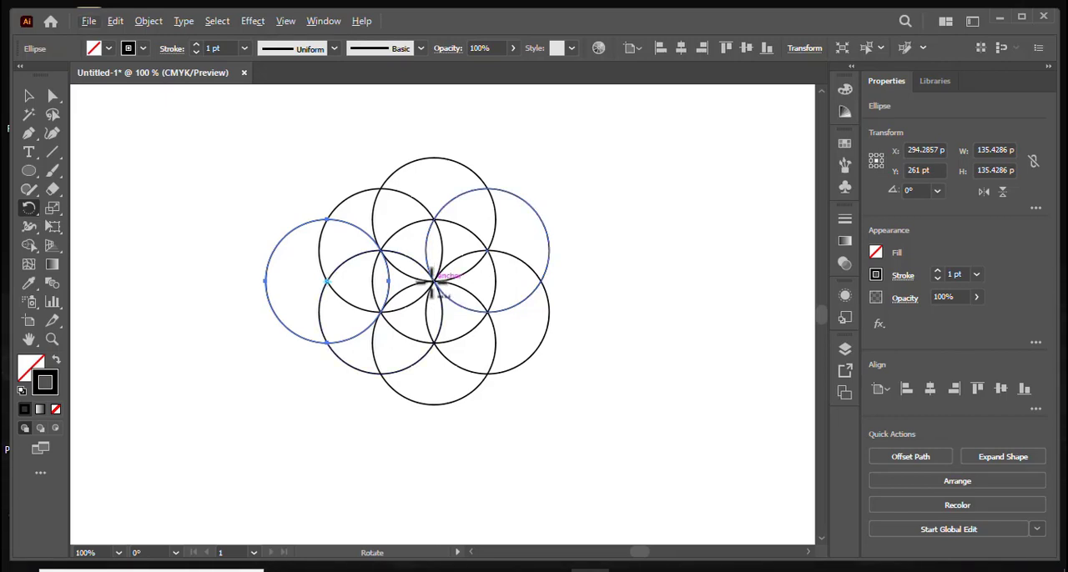
{"action": "left_click", "coordinate": [432, 282], "text": "alt"}
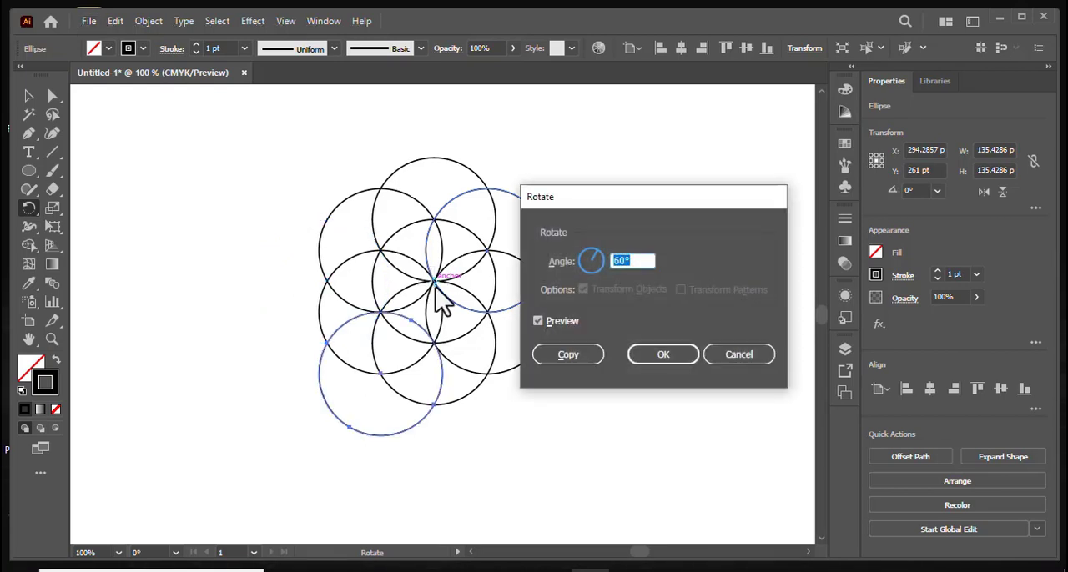
{"action": "left_click", "coordinate": [578, 357]}
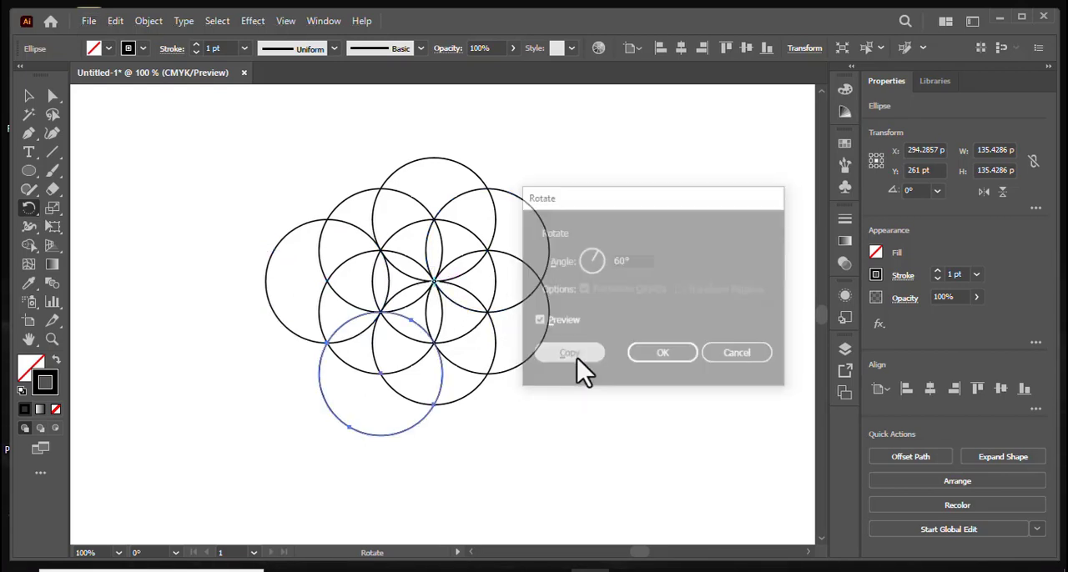
{"action": "key", "text": "ctrl+d"}
{"action": "key", "text": "ctrl+d"}
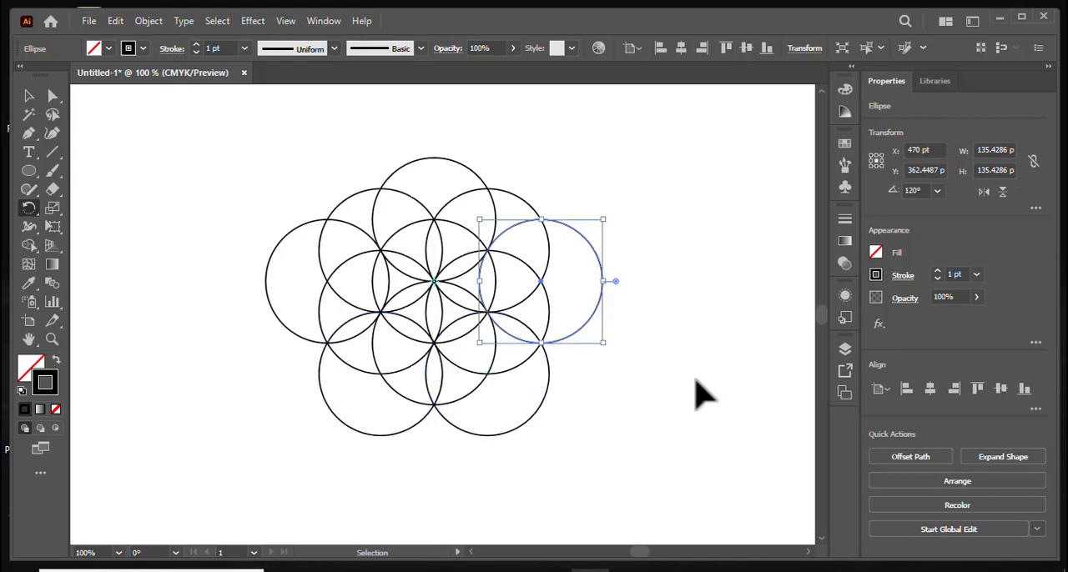
{"action": "key", "text": "ctrl+d"}
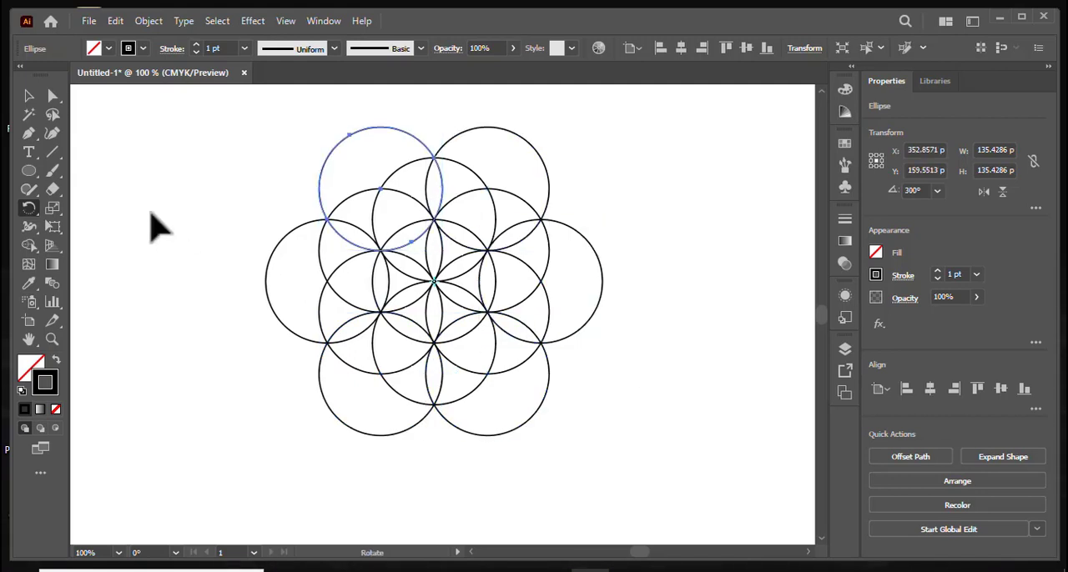
- Select all circles, swap to a black fill without stroke, and merge the upper-left regions into one curved petal with Shape Builder
{"action": "left_click", "coordinate": [28, 97]}
{"action": "left_click", "coordinate": [90, 160]}
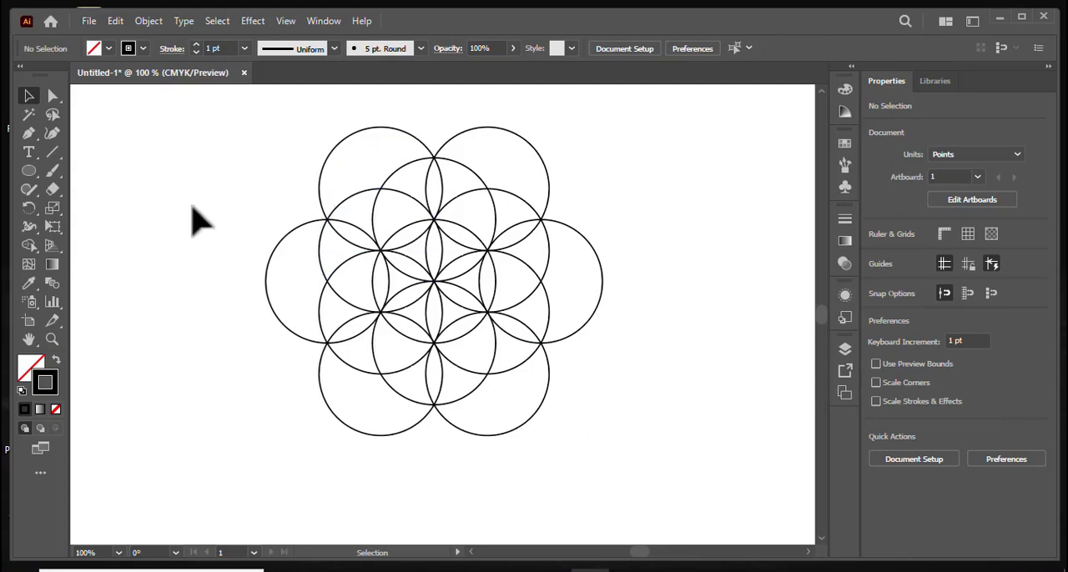
{"action": "left_click_drag", "start_coordinate": [215, 143], "coordinate": [667, 451]}
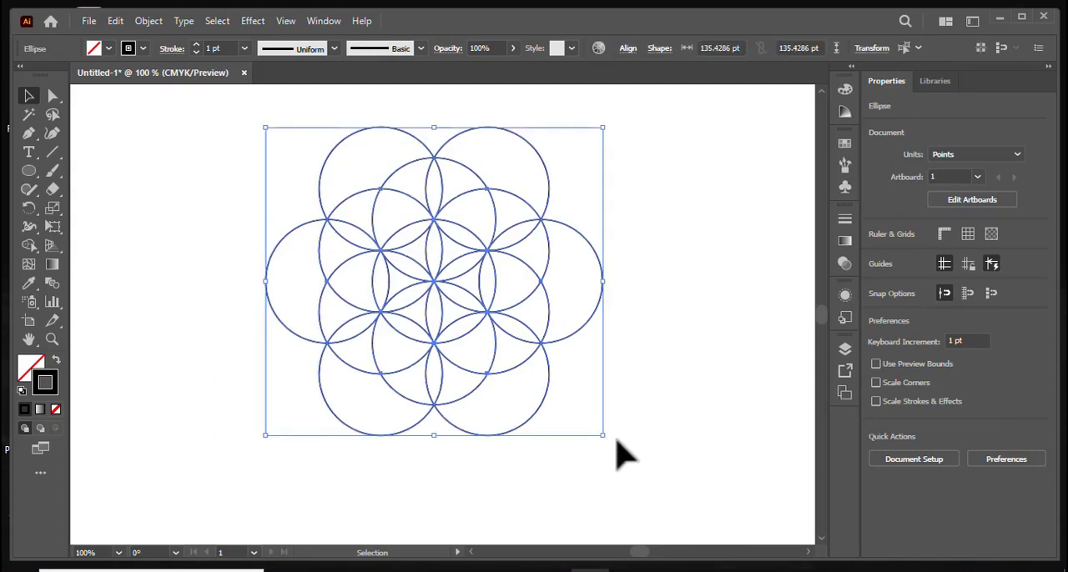
{"action": "left_click", "coordinate": [28, 245]}
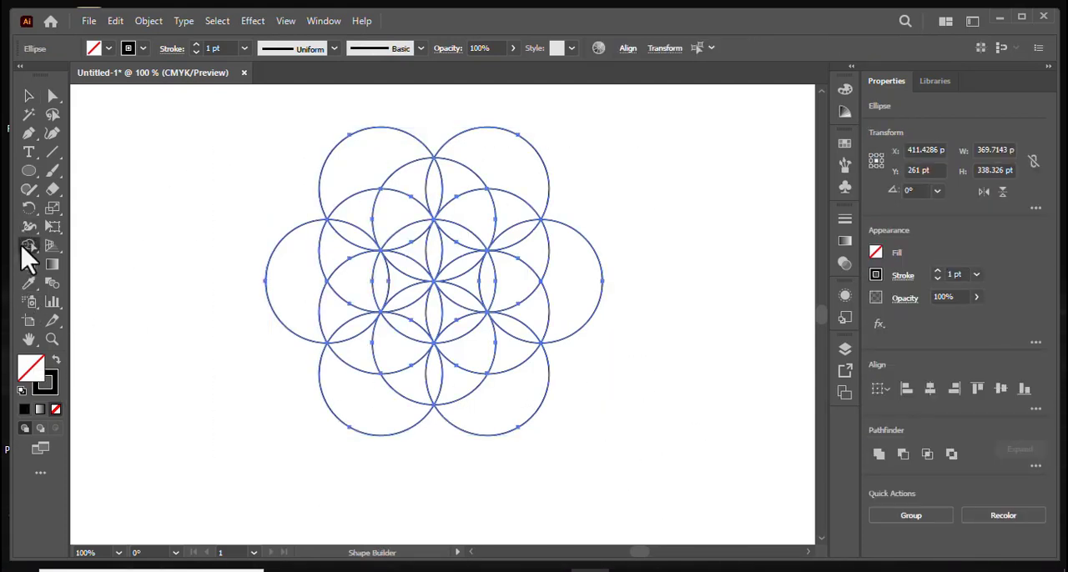
{"action": "left_click", "coordinate": [55, 363]}
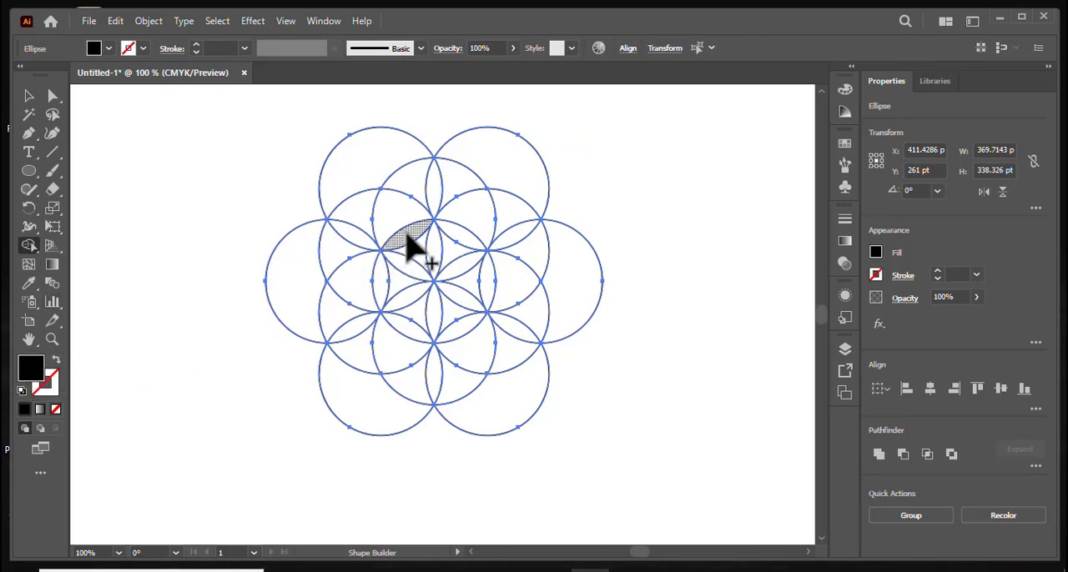
{"action": "mouse_move", "coordinate": [407, 240]}
{"action": "left_mouse_down"}
{"action": "mouse_move", "coordinate": [364, 221]}
{"action": "mouse_move", "coordinate": [336, 259]}
{"action": "left_mouse_up"}
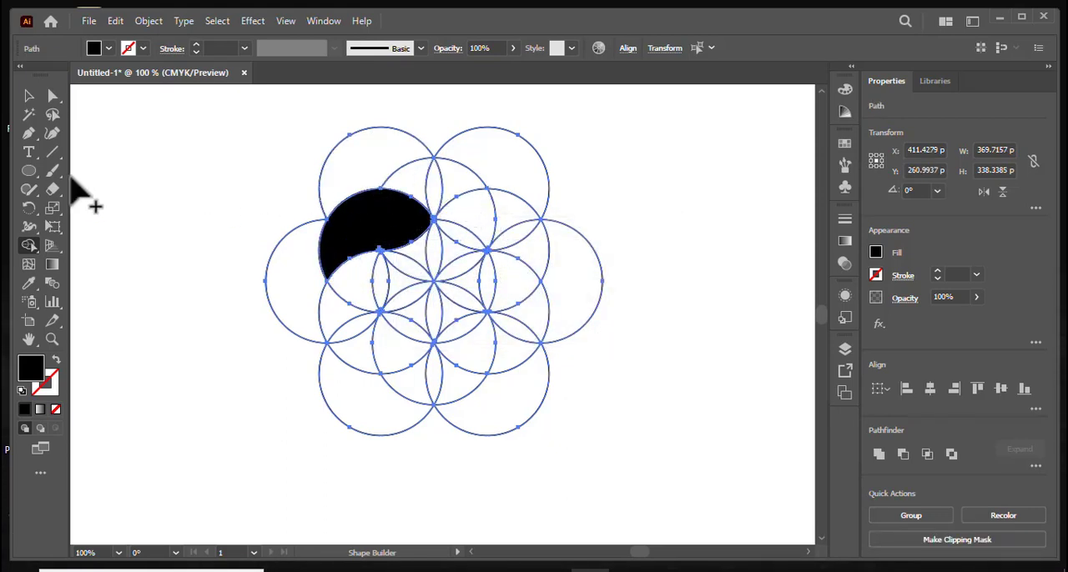
- Rotate copies of the black petal by 60° about the pattern's center, repeating until six petals form a closed ring
{"action": "left_click", "coordinate": [28, 97]}
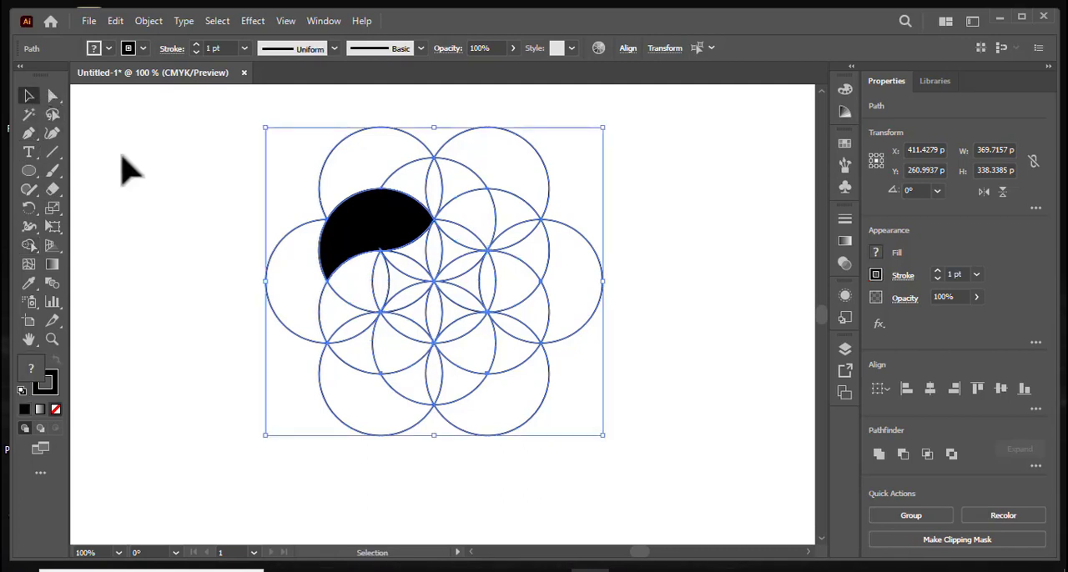
{"action": "left_click", "coordinate": [318, 236]}
{"action": "left_click", "coordinate": [392, 247]}
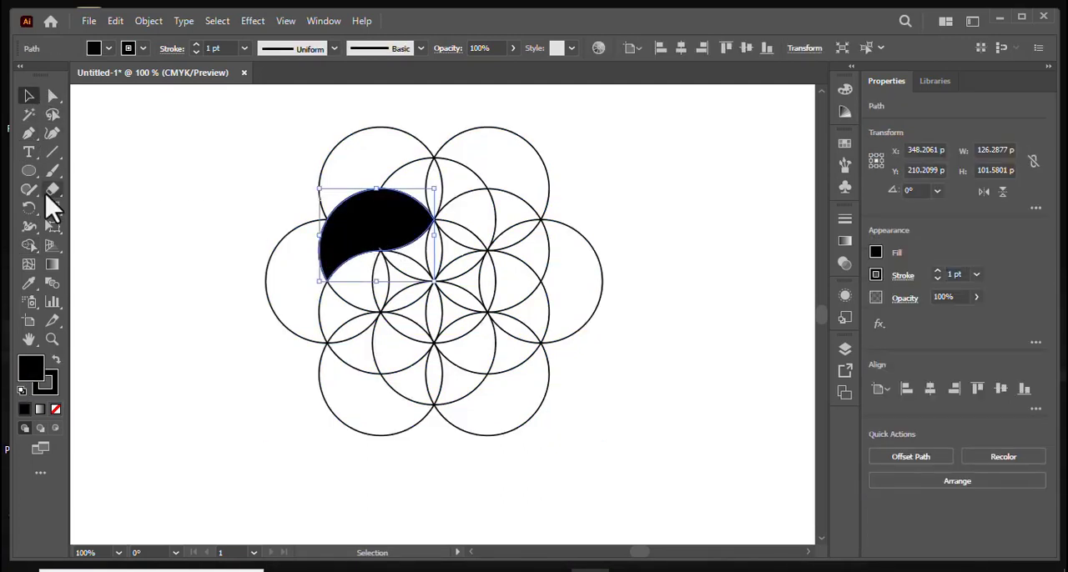
{"action": "left_click", "coordinate": [28, 208]}
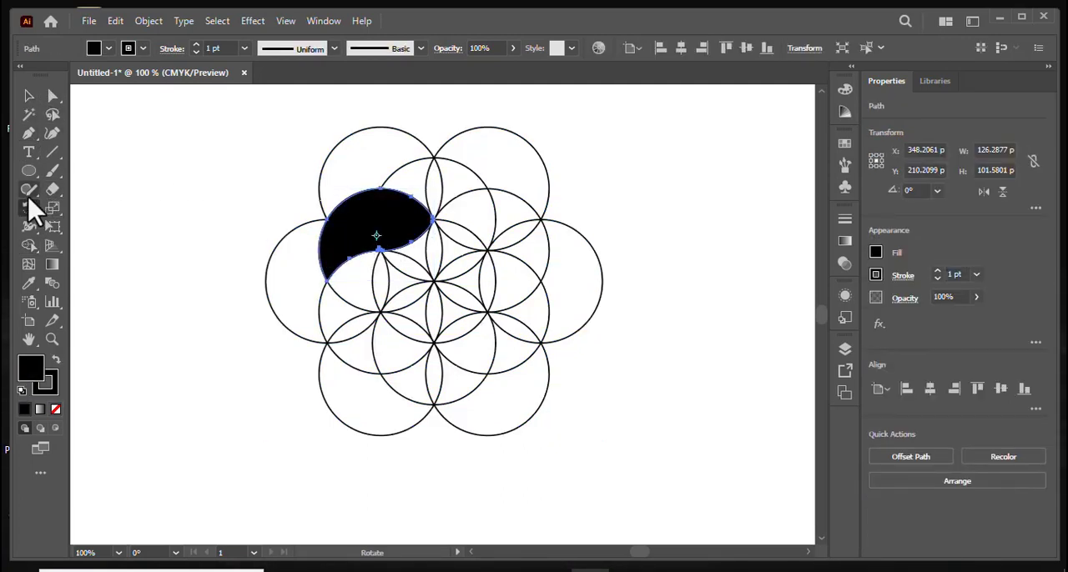
{"action": "left_click", "coordinate": [433, 282], "text": "alt"}
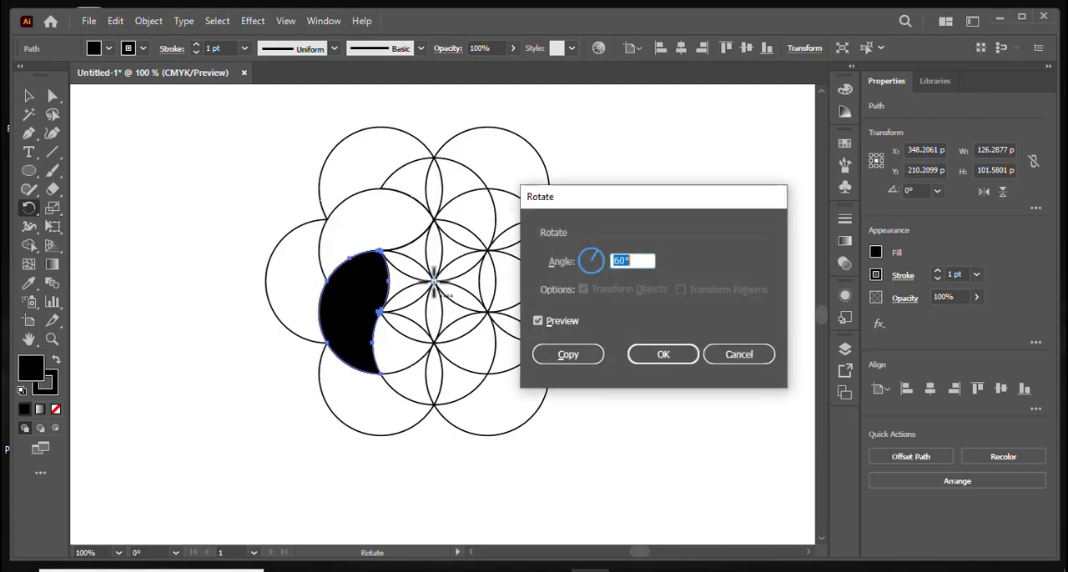
{"action": "left_click", "coordinate": [559, 360]}
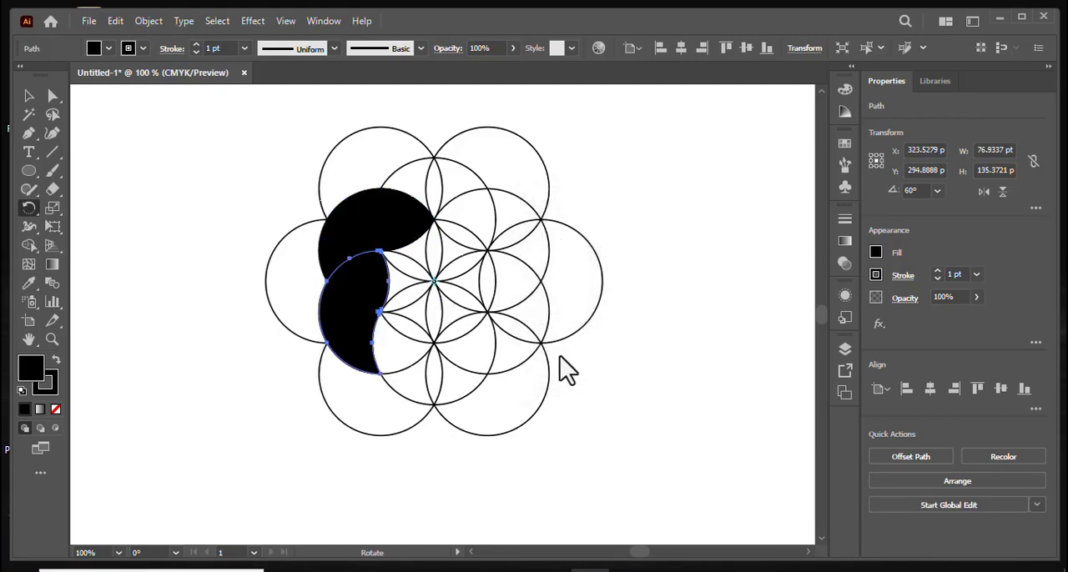
{"action": "key", "text": "ctrl+d"}
{"action": "key", "text": "ctrl+d"}
{"action": "key", "text": "ctrl+d"}
{"action": "key", "text": "ctrl+d"}
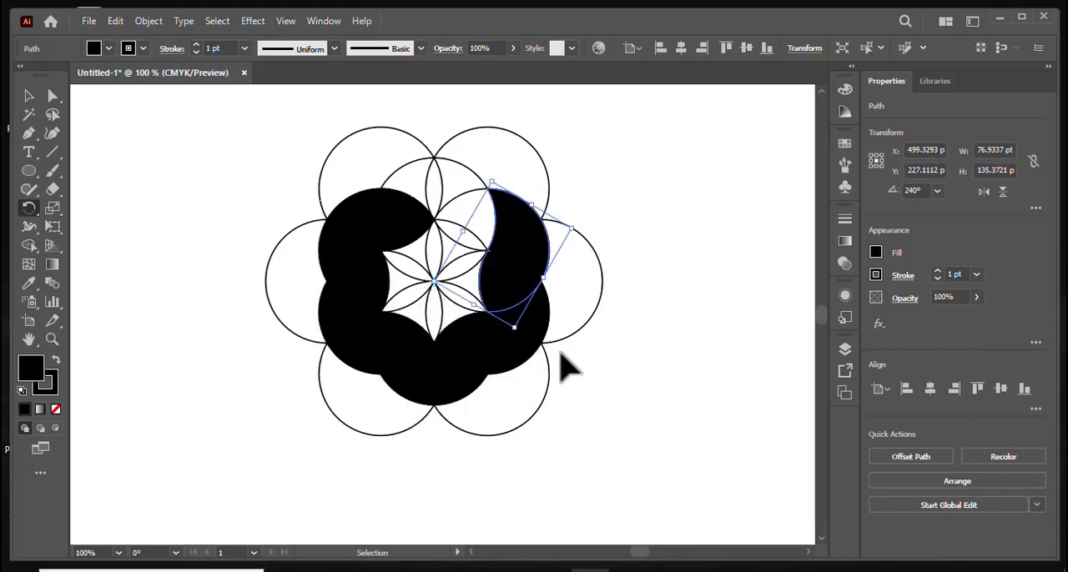
{"action": "key", "text": "ctrl+d"}
{"action": "left_click", "coordinate": [28, 97]}
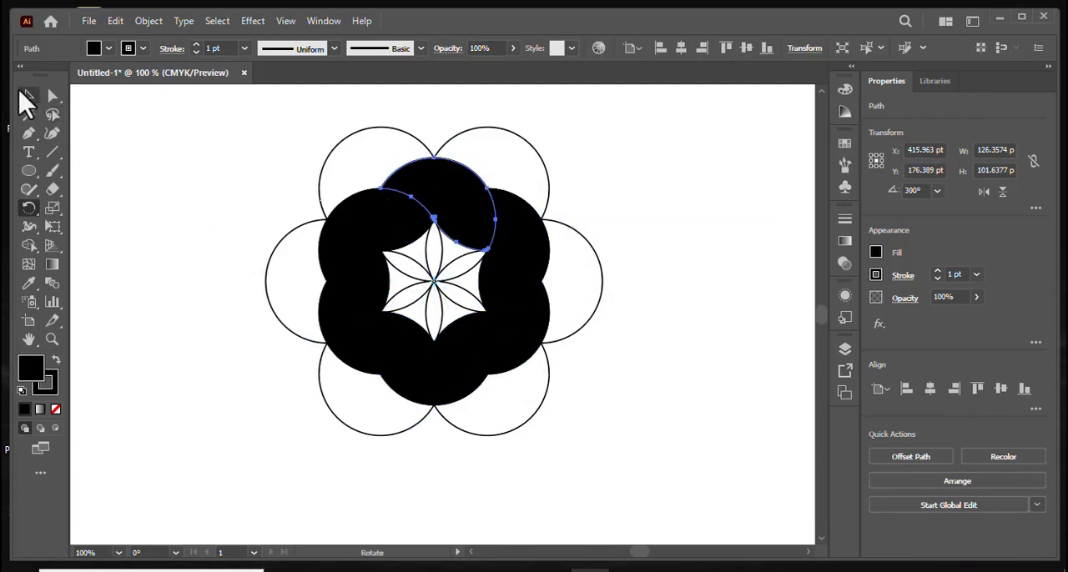
- Select the six black petals, move them right and slightly down, clear of the circle construction, and delete the leftover circles
{"action": "left_click", "coordinate": [95, 148]}
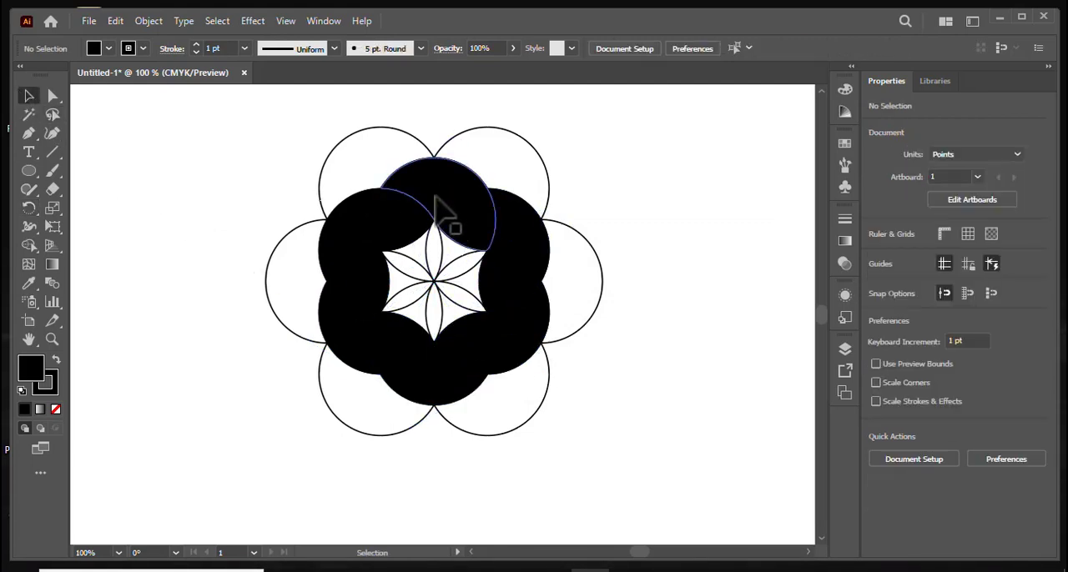
{"action": "left_click", "coordinate": [447, 213]}
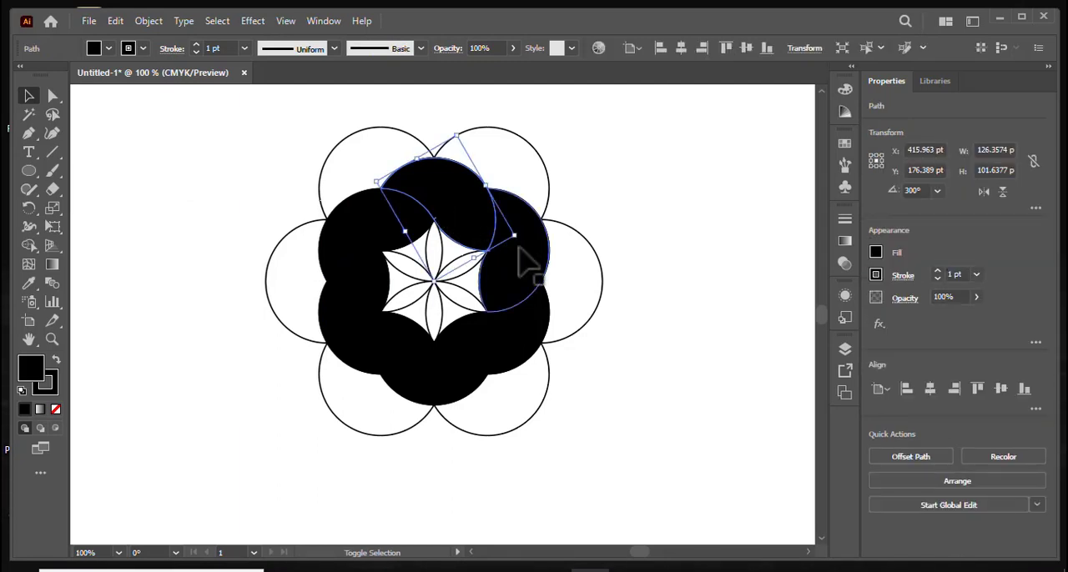
{"action": "left_click", "coordinate": [524, 275], "text": "shift"}
{"action": "left_click", "coordinate": [526, 350], "text": "shift"}
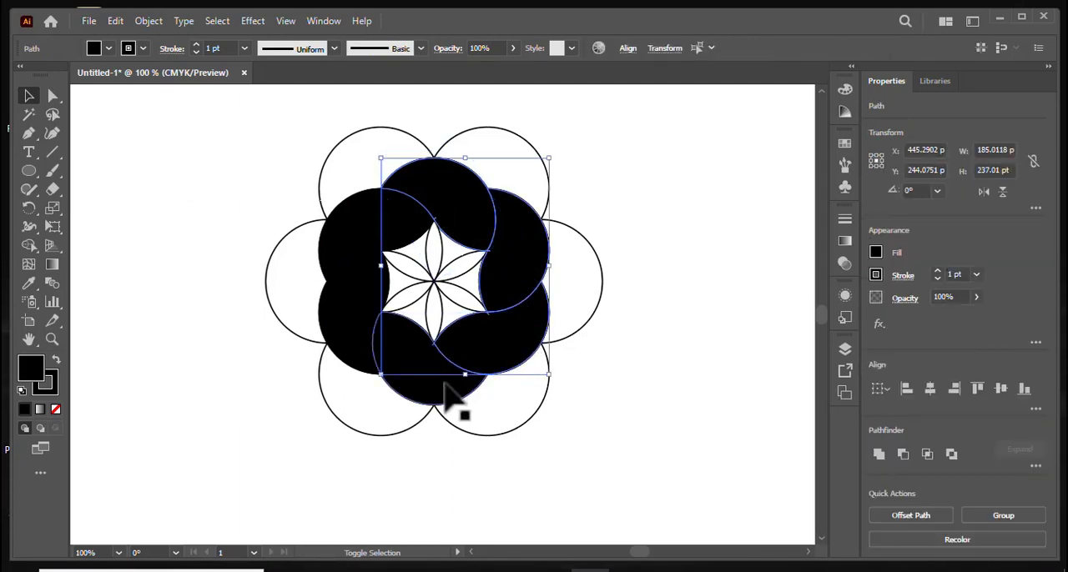
{"action": "left_click", "coordinate": [451, 393], "text": "shift"}
{"action": "left_click", "coordinate": [367, 351], "text": "shift"}
{"action": "left_click", "coordinate": [363, 221], "text": "shift"}
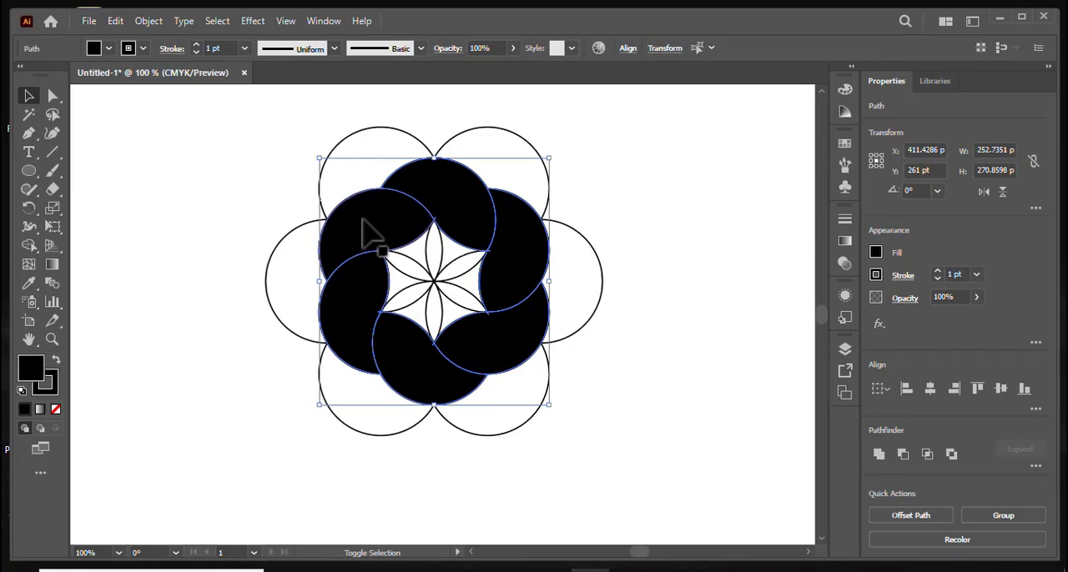
{"action": "left_click_drag", "start_coordinate": [461, 231], "coordinate": [725, 288]}
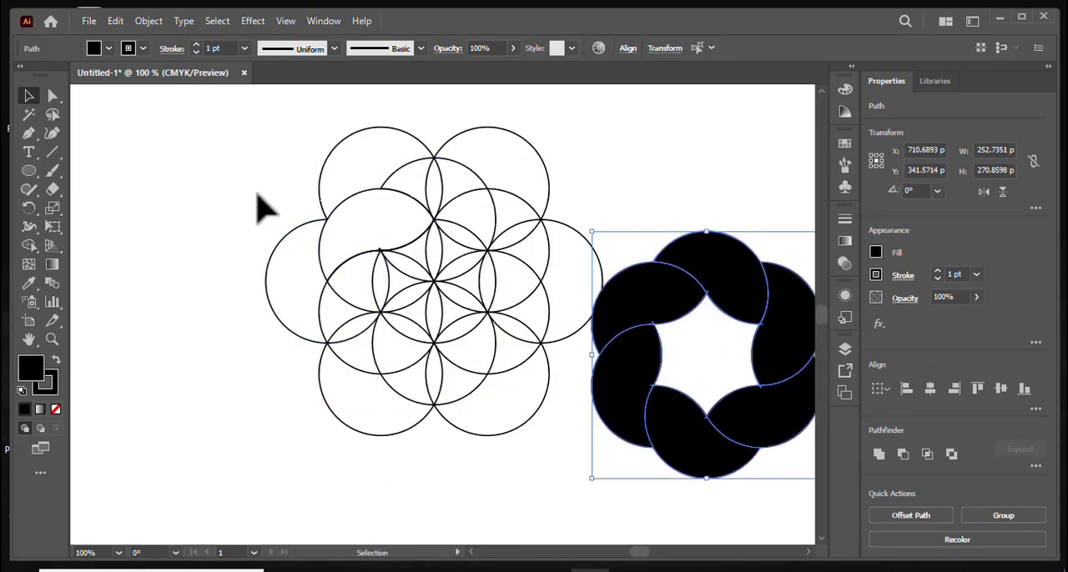
{"action": "left_click_drag", "start_coordinate": [249, 184], "coordinate": [534, 446]}
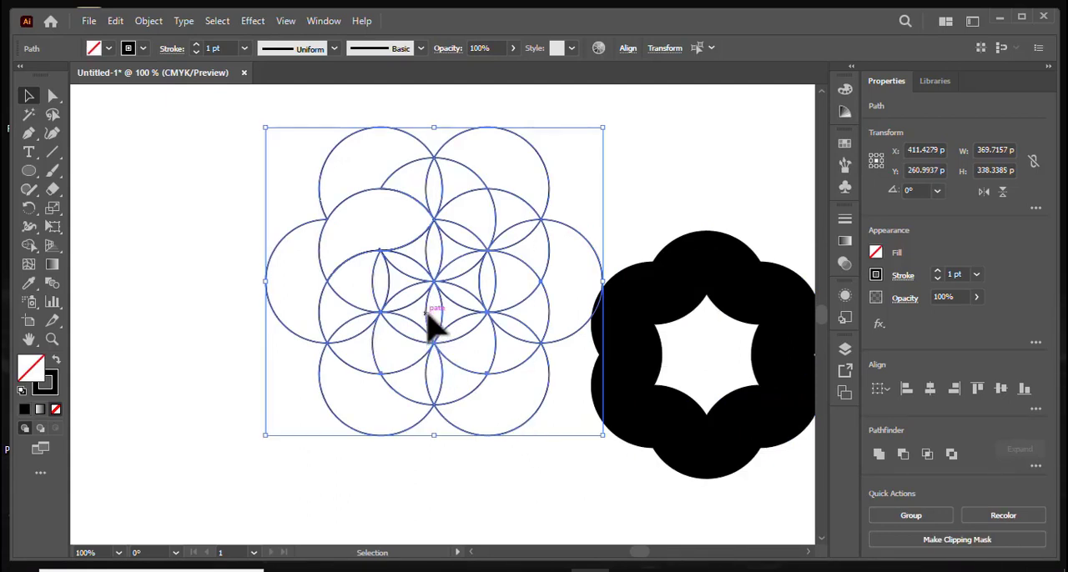
{"action": "key", "text": "Delete"}
- Move the petal ring back to the middle of the artboard and enlarge it proportionally to about 341 by 365 pt
{"action": "left_click_drag", "start_coordinate": [442, 262], "coordinate": [794, 511]}
{"action": "left_click_drag", "start_coordinate": [734, 326], "coordinate": [478, 230]}
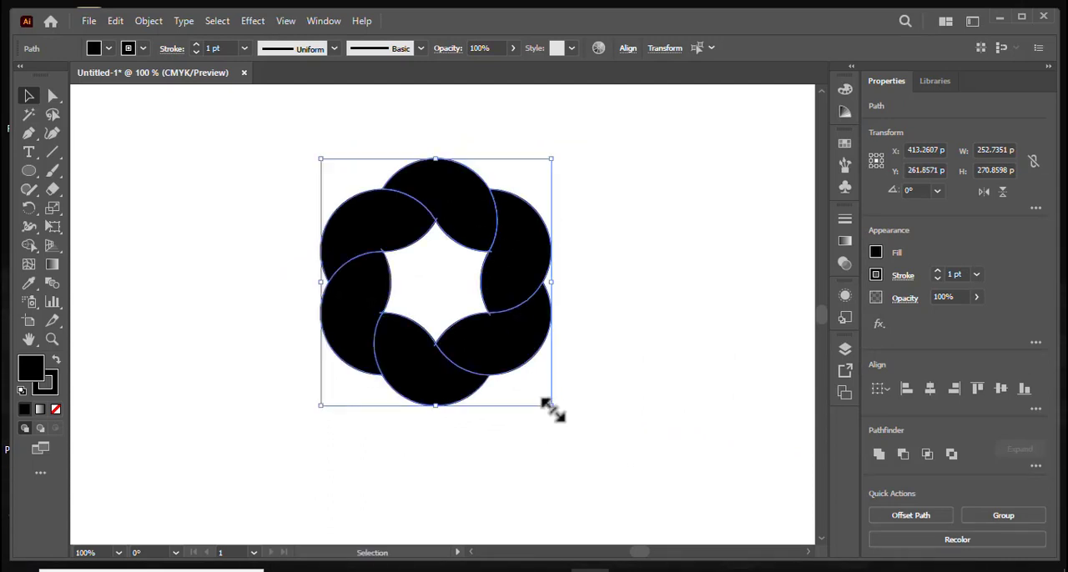
{"action": "left_click_drag", "start_coordinate": [551, 406], "coordinate": [592, 448]}
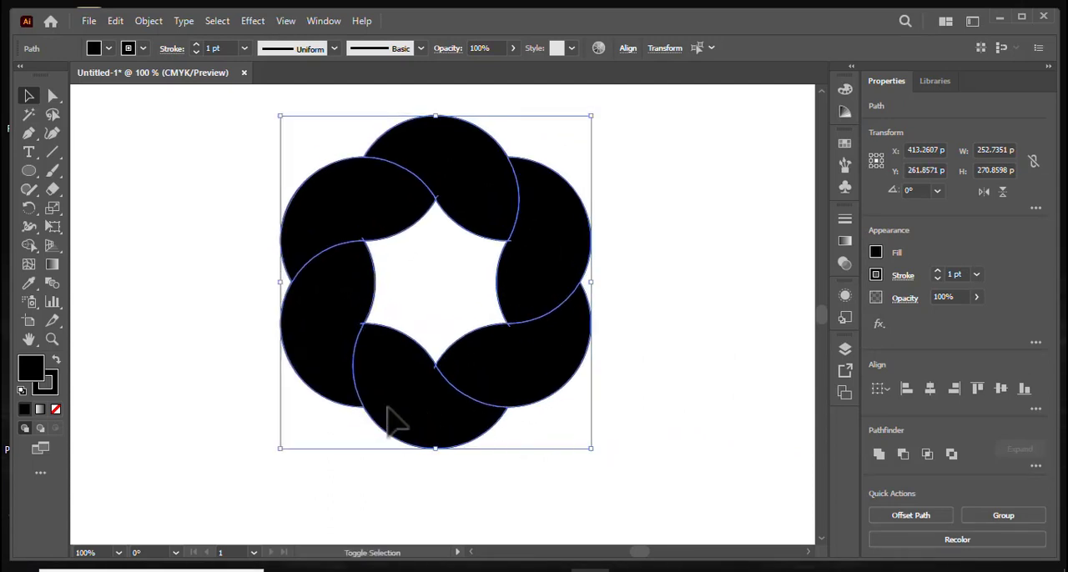
- Remove the stroke from all six petals and fill them with the default white-to-black linear gradient
{"action": "left_click", "coordinate": [51, 389]}
{"action": "left_click", "coordinate": [56, 409]}
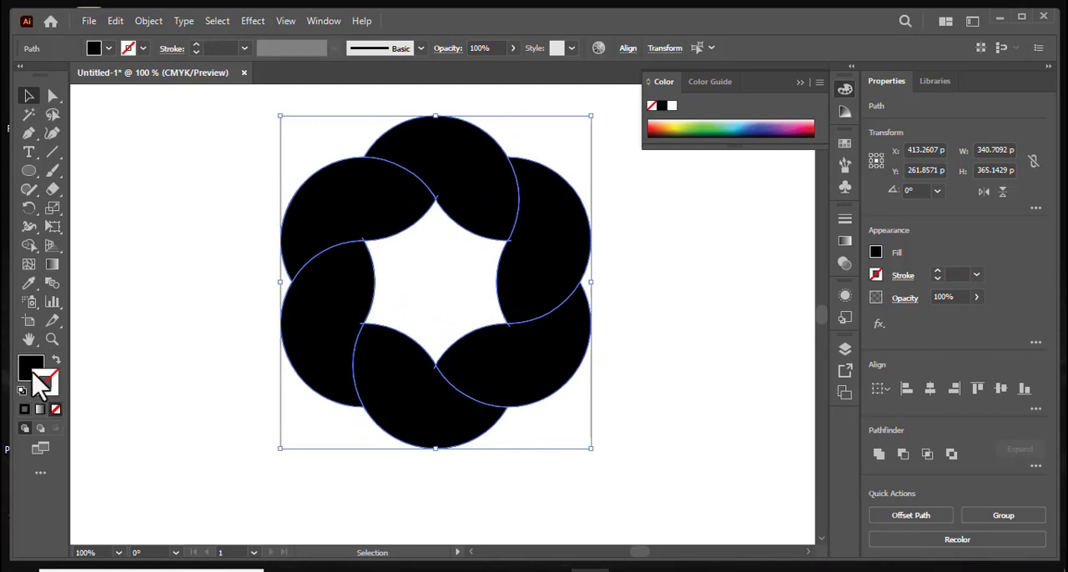
{"action": "left_click", "coordinate": [32, 370]}
{"action": "left_click", "coordinate": [41, 409]}
{"action": "left_click", "coordinate": [39, 409]}
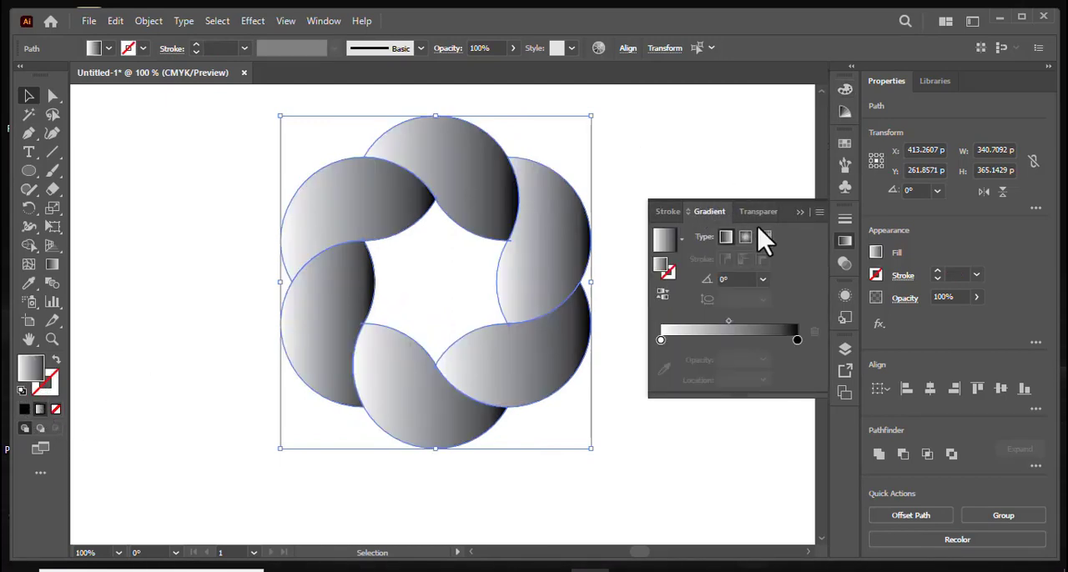
{"action": "left_click", "coordinate": [798, 212]}
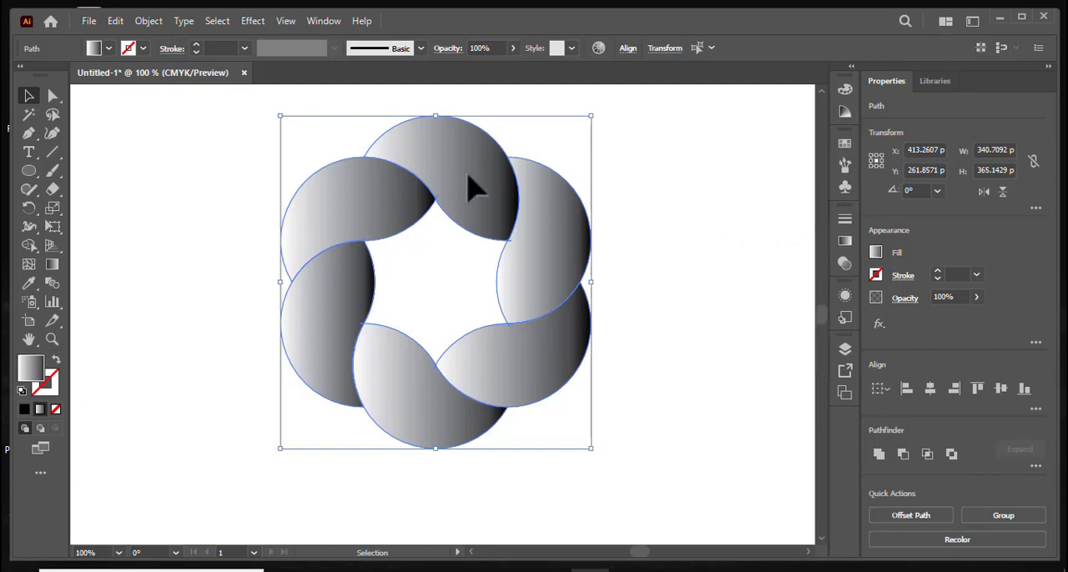
{"action": "left_click", "coordinate": [190, 129]}
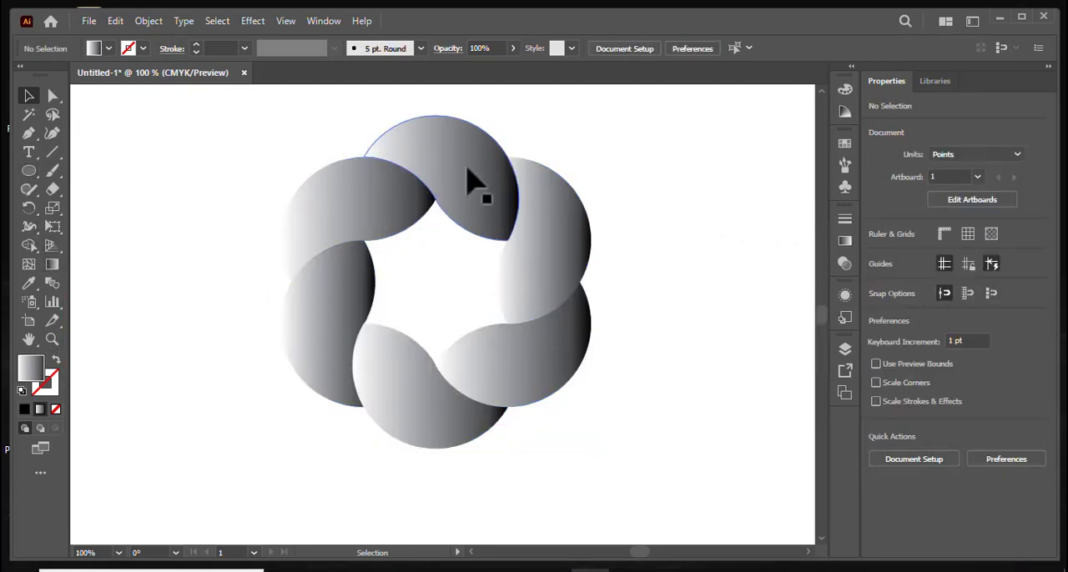
- Recolor the top petal's gradient, replacing the black stop with dark blue and the white stop with light blue
{"action": "left_click", "coordinate": [468, 172]}
{"action": "left_click", "coordinate": [52, 265]}
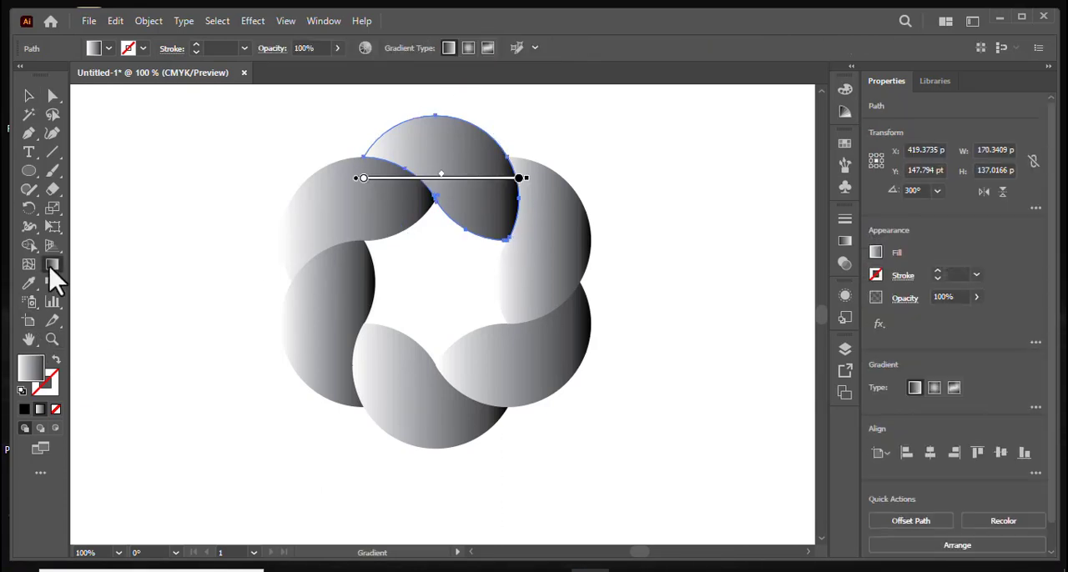
{"action": "double_click", "coordinate": [52, 267]}
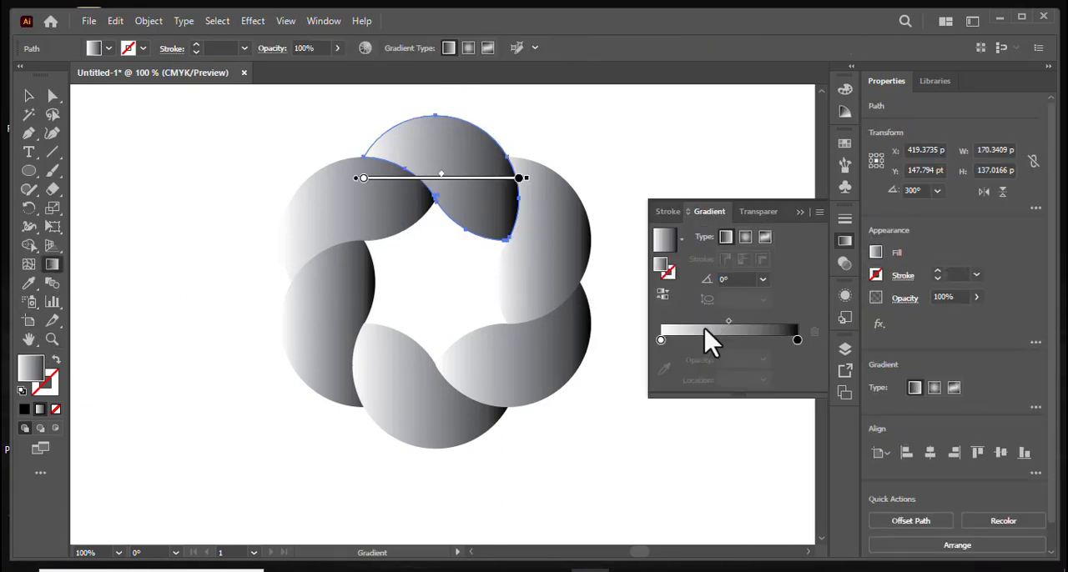
{"action": "double_click", "coordinate": [797, 342]}
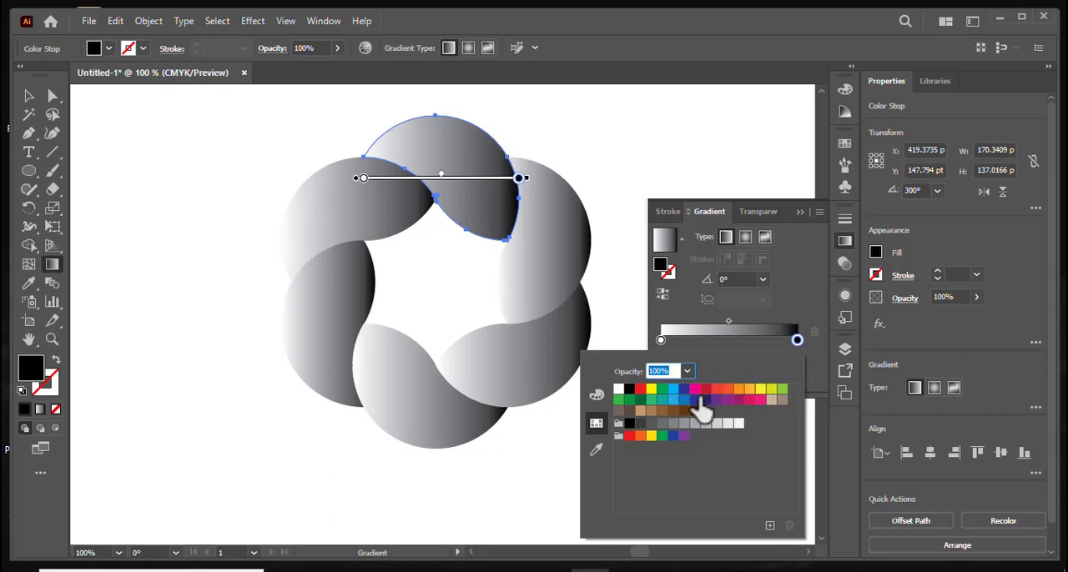
{"action": "left_click", "coordinate": [696, 415]}
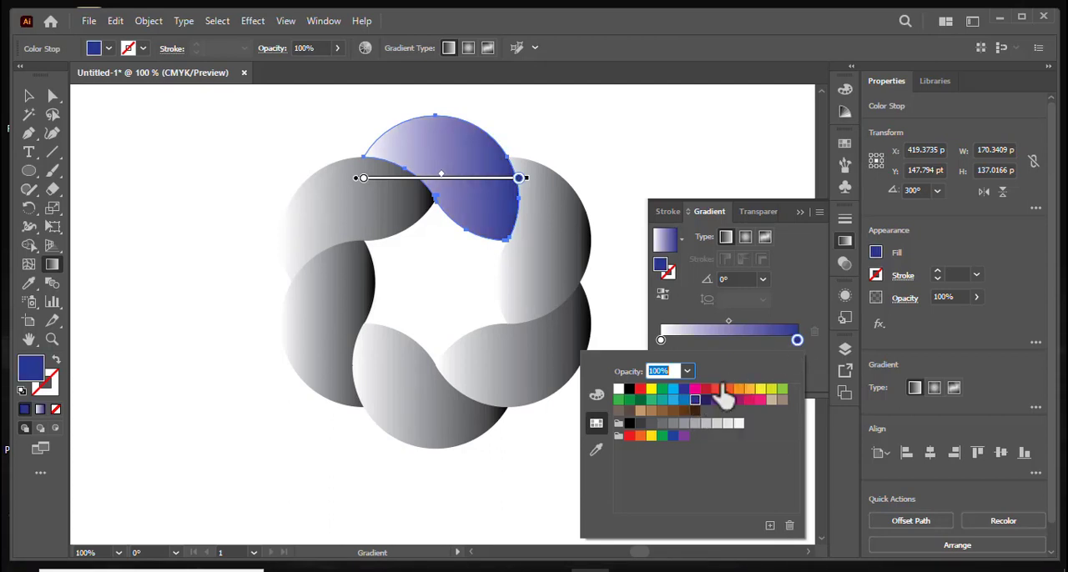
{"action": "double_click", "coordinate": [660, 340]}
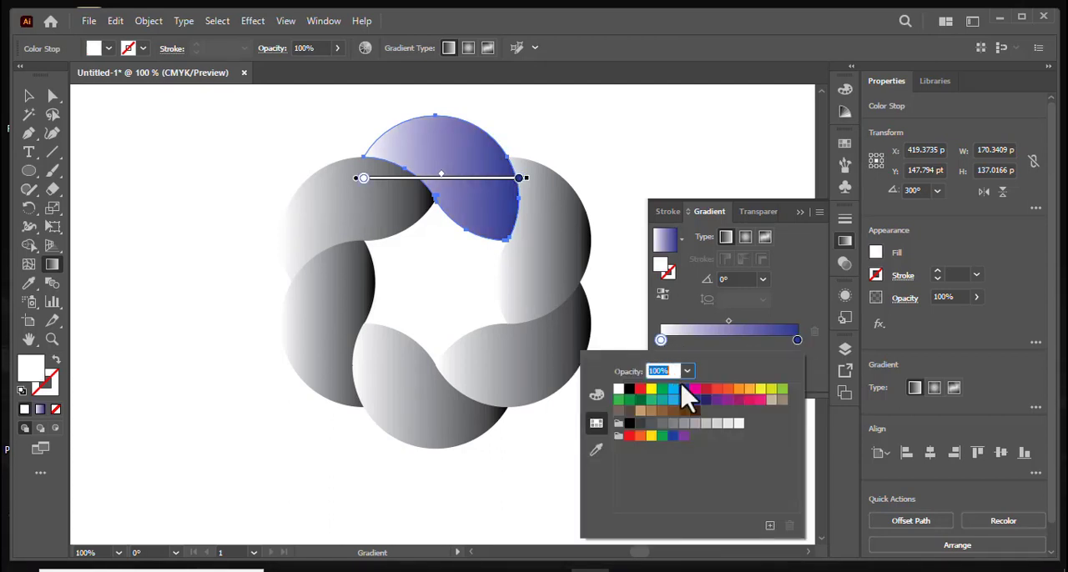
{"action": "left_click", "coordinate": [673, 391]}
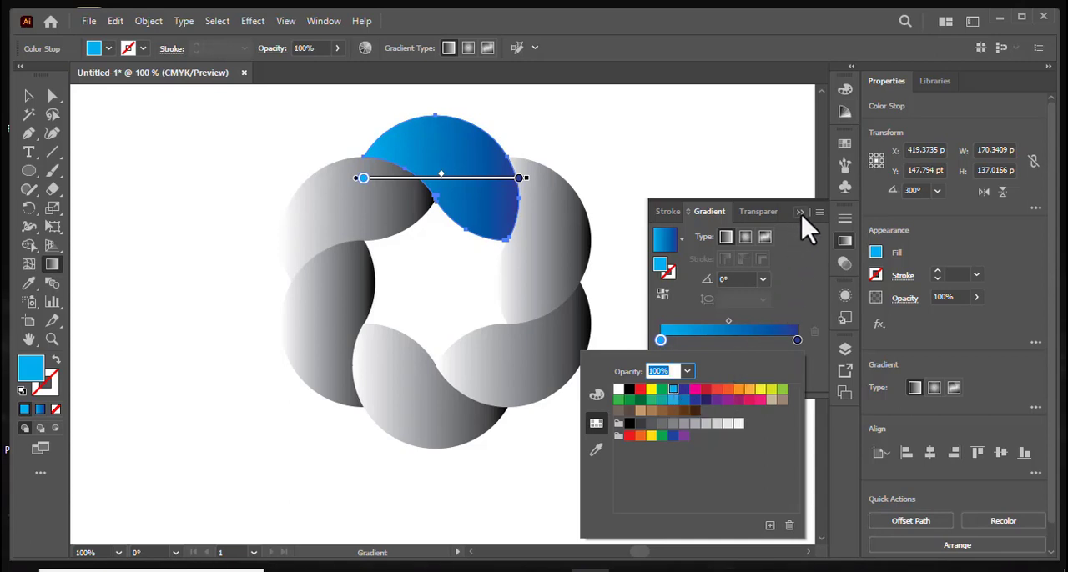
- Angle the top petal's gradient to about 149°, dark blue at its upper-left tip, with stops at about 46% and 96%
{"action": "left_click_drag", "start_coordinate": [331, 99], "coordinate": [464, 175]}
{"action": "mouse_move", "coordinate": [616, 326]}
{"action": "left_mouse_down"}
{"action": "mouse_move", "coordinate": [374, 162]}
{"action": "mouse_move", "coordinate": [366, 144]}
{"action": "left_mouse_up"}
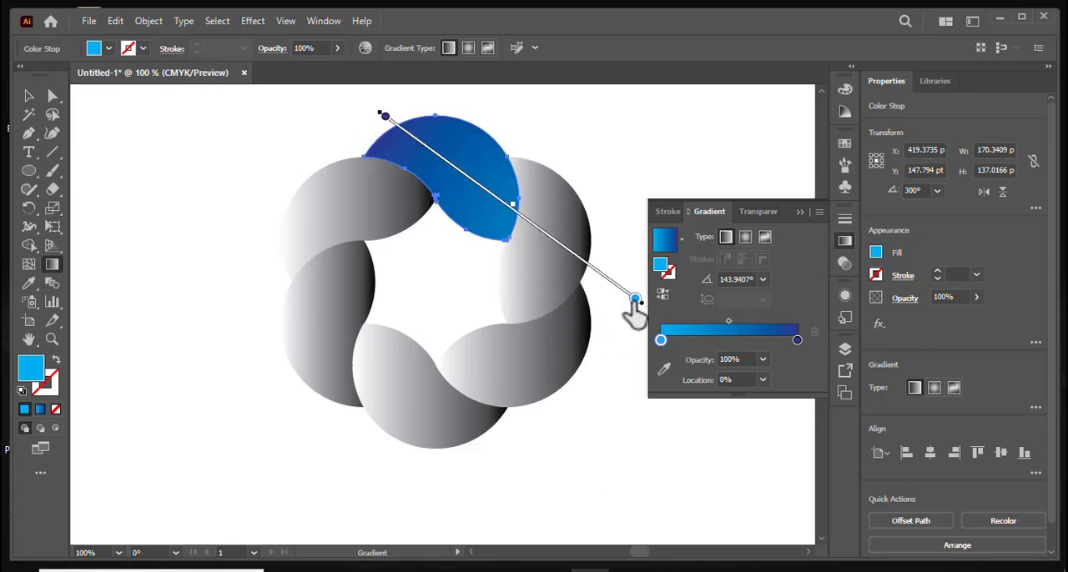
{"action": "left_click_drag", "start_coordinate": [634, 300], "coordinate": [553, 240]}
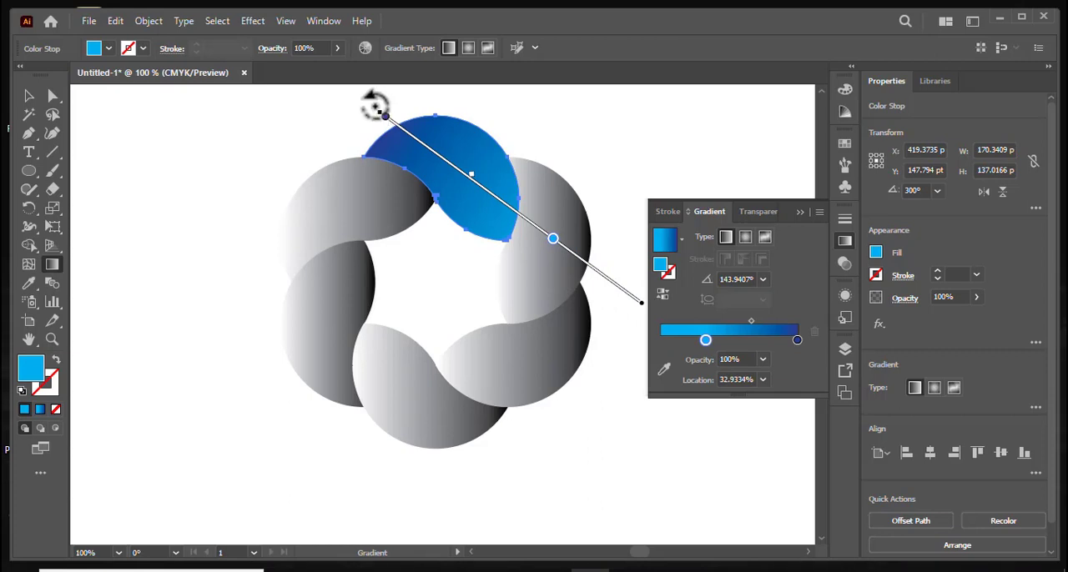
{"action": "mouse_move", "coordinate": [375, 105]}
{"action": "left_mouse_down"}
{"action": "mouse_move", "coordinate": [356, 125]}
{"action": "mouse_move", "coordinate": [381, 147]}
{"action": "left_mouse_up"}
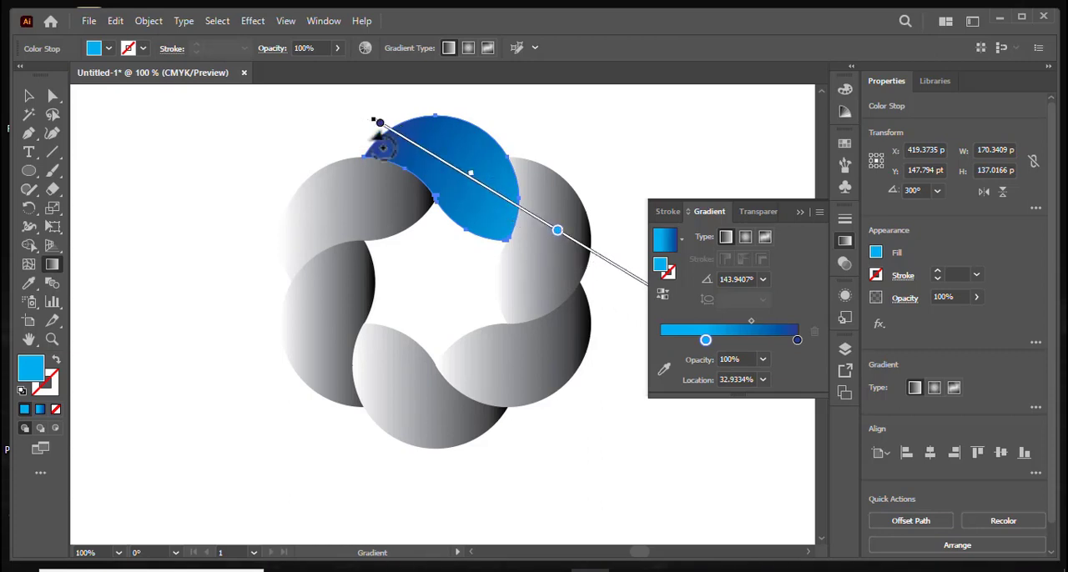
{"action": "left_click_drag", "start_coordinate": [557, 234], "coordinate": [523, 210]}
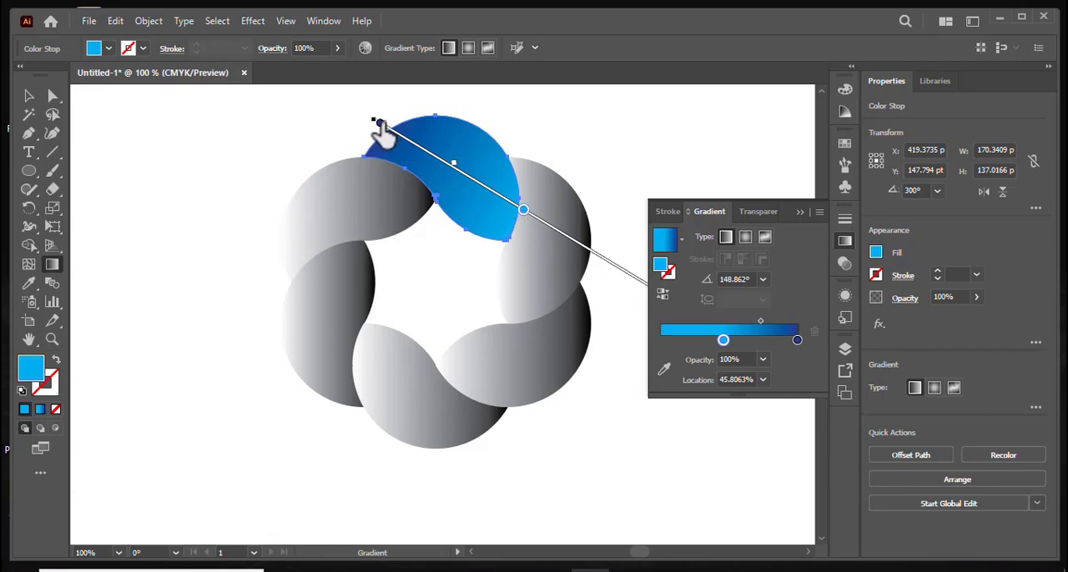
{"action": "left_click_drag", "start_coordinate": [380, 123], "coordinate": [393, 132]}
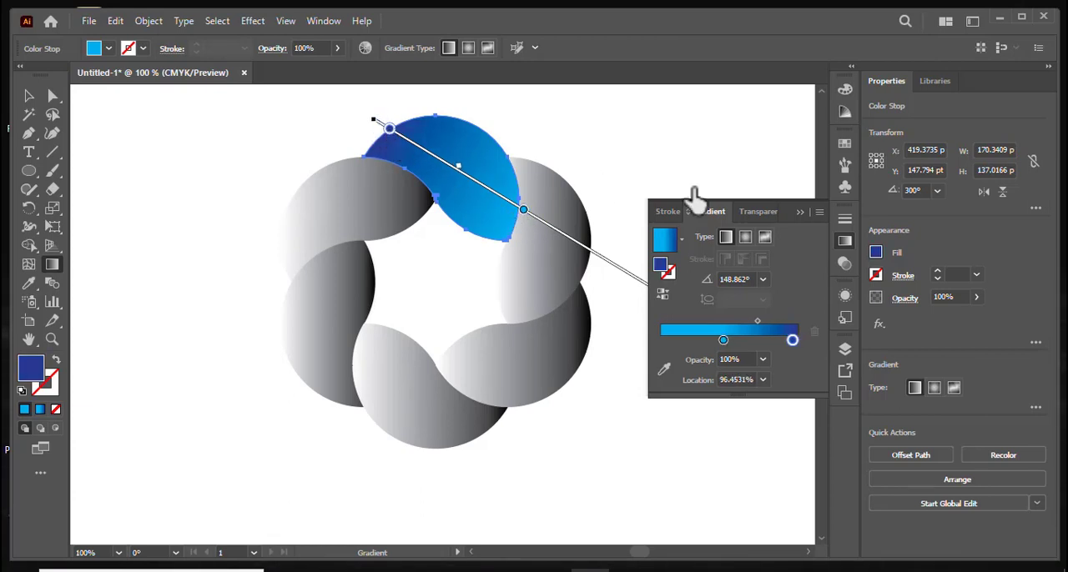
{"action": "left_click", "coordinate": [800, 212]}
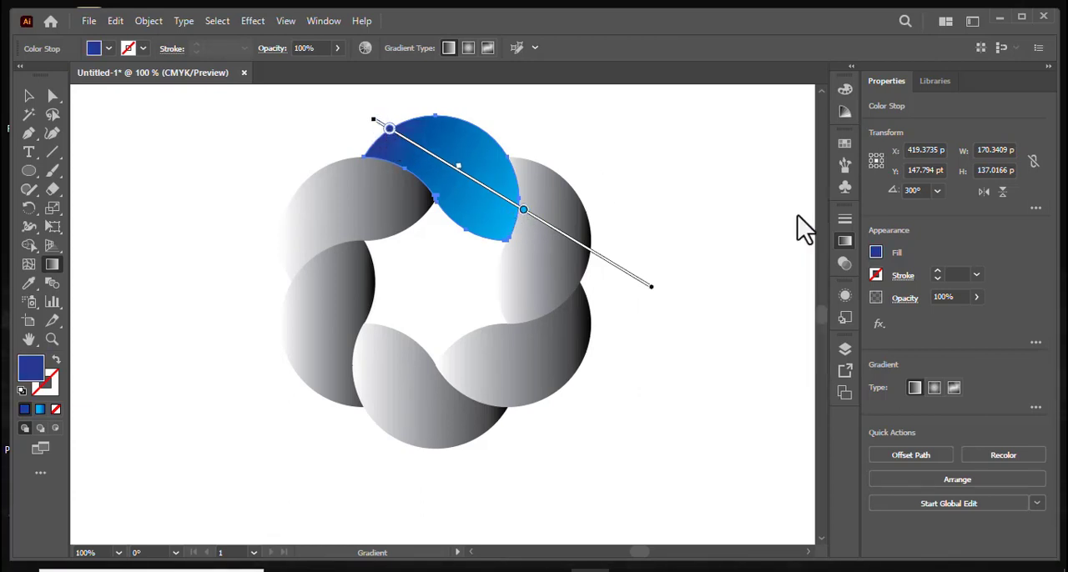
- Copy the top petal's blue gradient onto the lower-left petal with the Eyedropper
{"action": "left_click", "coordinate": [28, 96]}
{"action": "left_click", "coordinate": [334, 297]}
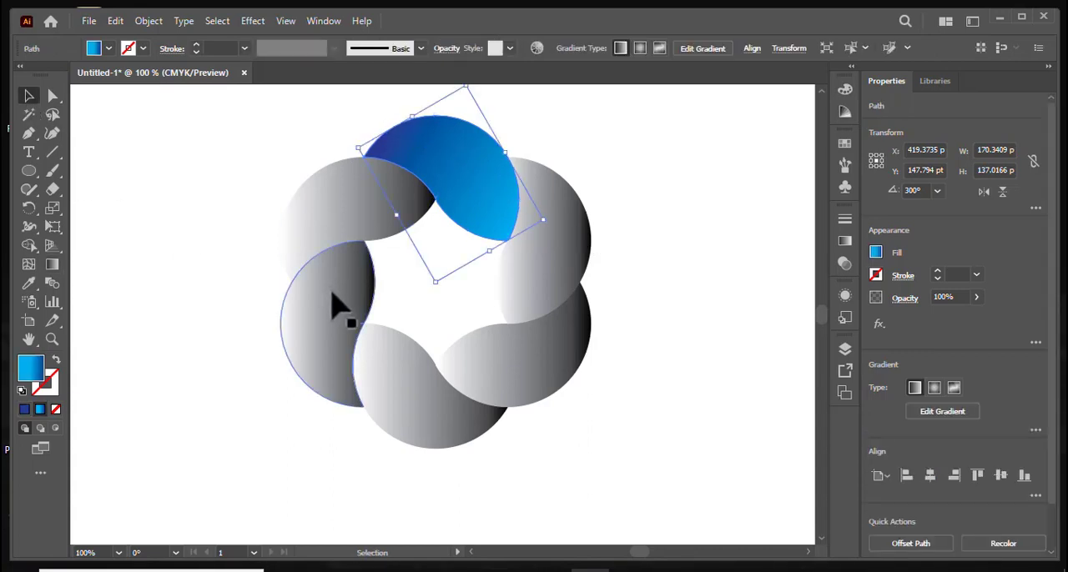
{"action": "left_click", "coordinate": [29, 283]}
{"action": "left_click", "coordinate": [510, 191]}
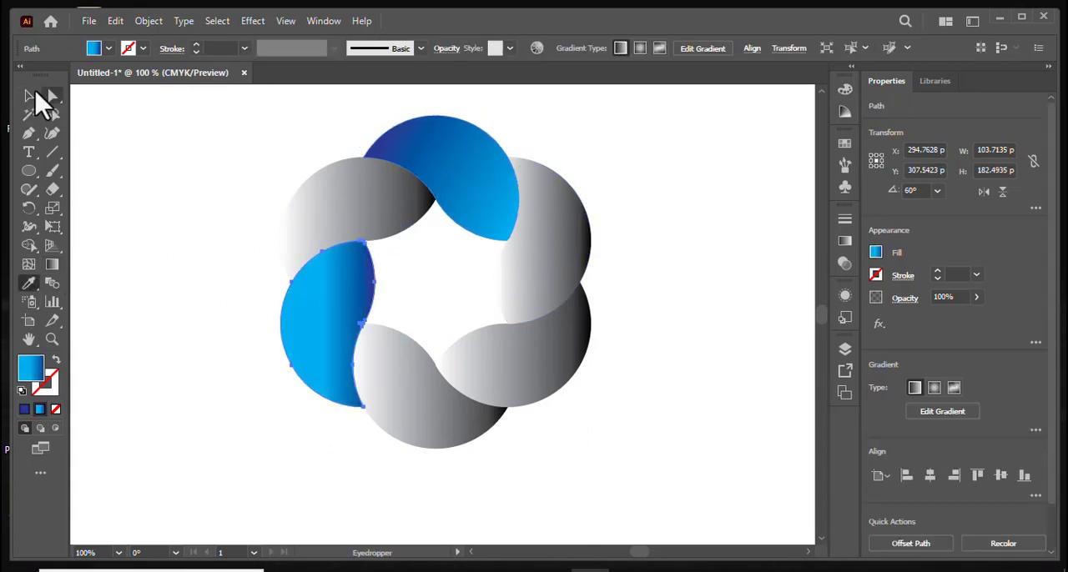
- Redraw the lower-left petal's gradient almost vertically, light blue above and dark blue below, with the light stop just above the petal
{"action": "left_click", "coordinate": [51, 265]}
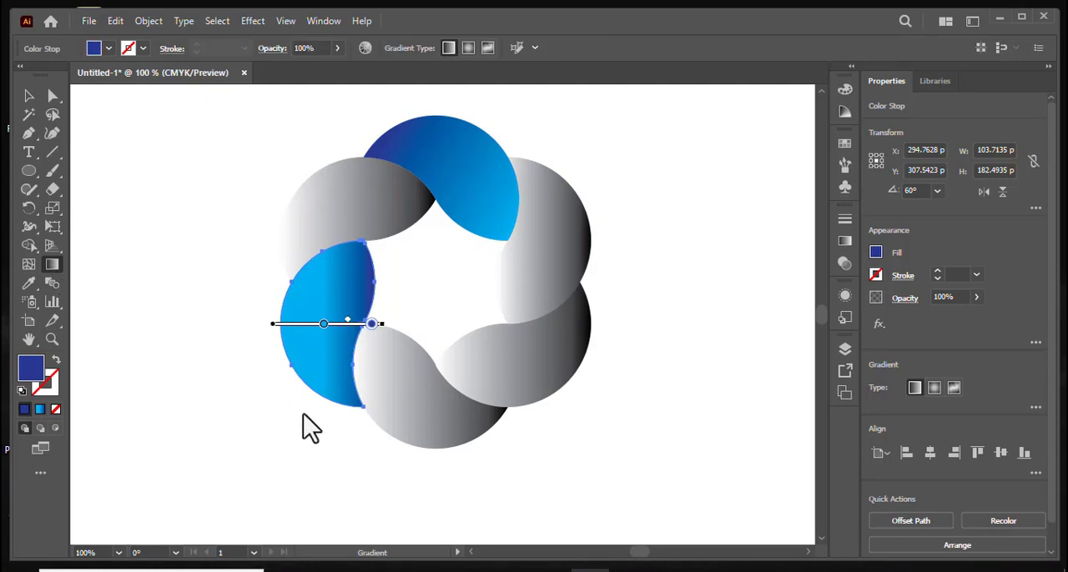
{"action": "left_click_drag", "start_coordinate": [323, 467], "coordinate": [325, 389]}
{"action": "mouse_move", "coordinate": [339, 106]}
{"action": "left_mouse_down"}
{"action": "mouse_move", "coordinate": [337, 372]}
{"action": "mouse_move", "coordinate": [363, 435]}
{"action": "mouse_move", "coordinate": [341, 440]}
{"action": "left_mouse_up"}
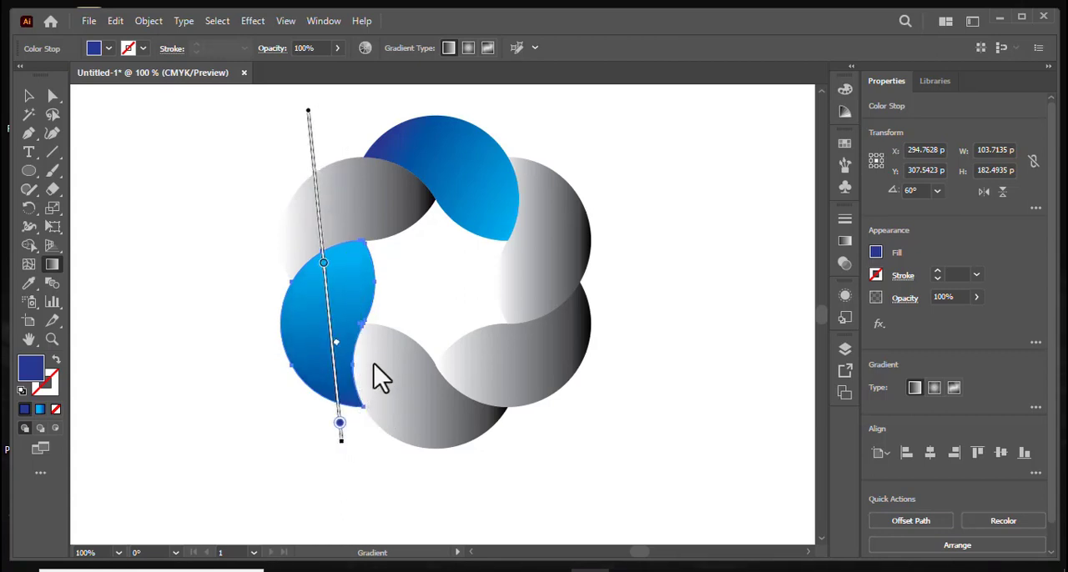
{"action": "left_click", "coordinate": [323, 275]}
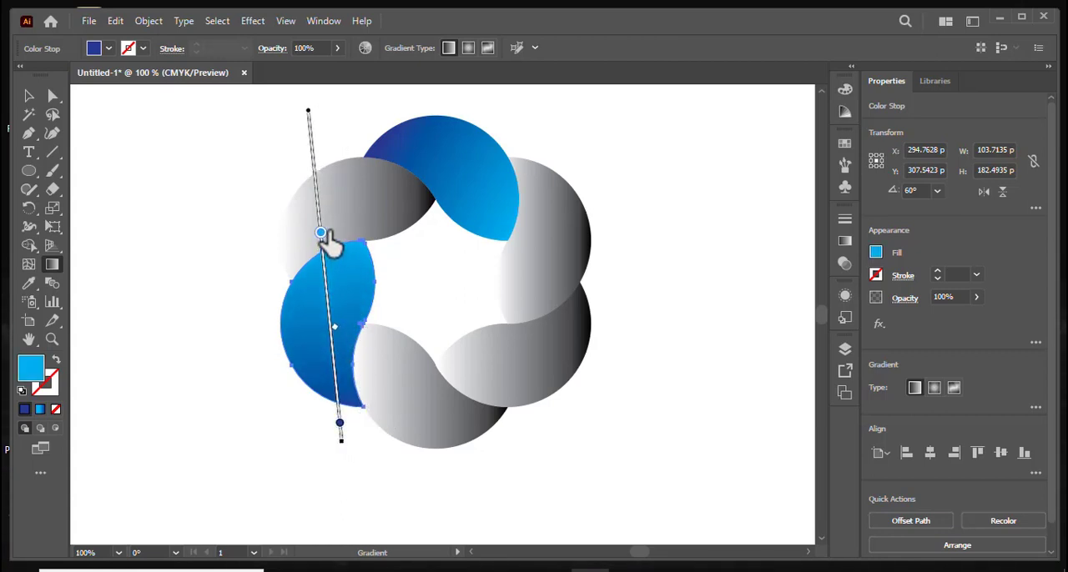
{"action": "left_click_drag", "start_coordinate": [323, 234], "coordinate": [323, 227]}
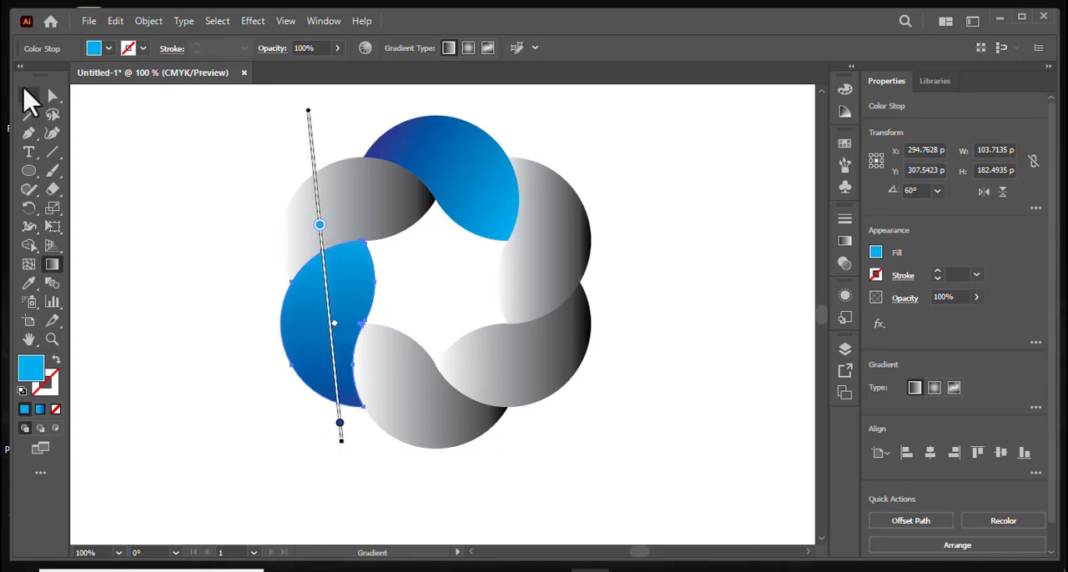
- Copy the top petal's blue gradient onto the lower-right petal with the Eyedropper
{"action": "left_click", "coordinate": [28, 98]}
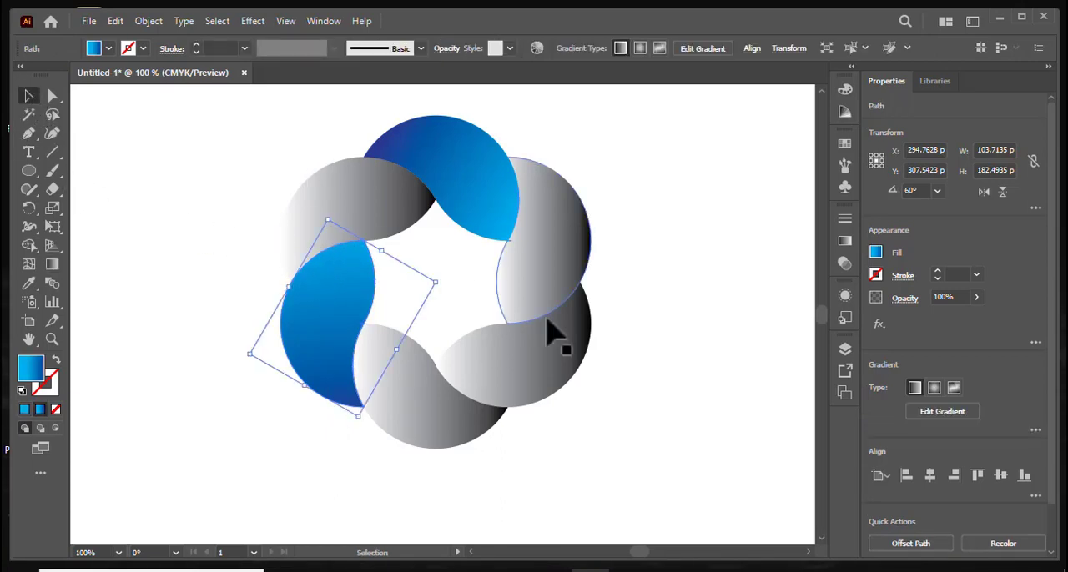
{"action": "left_click", "coordinate": [568, 363]}
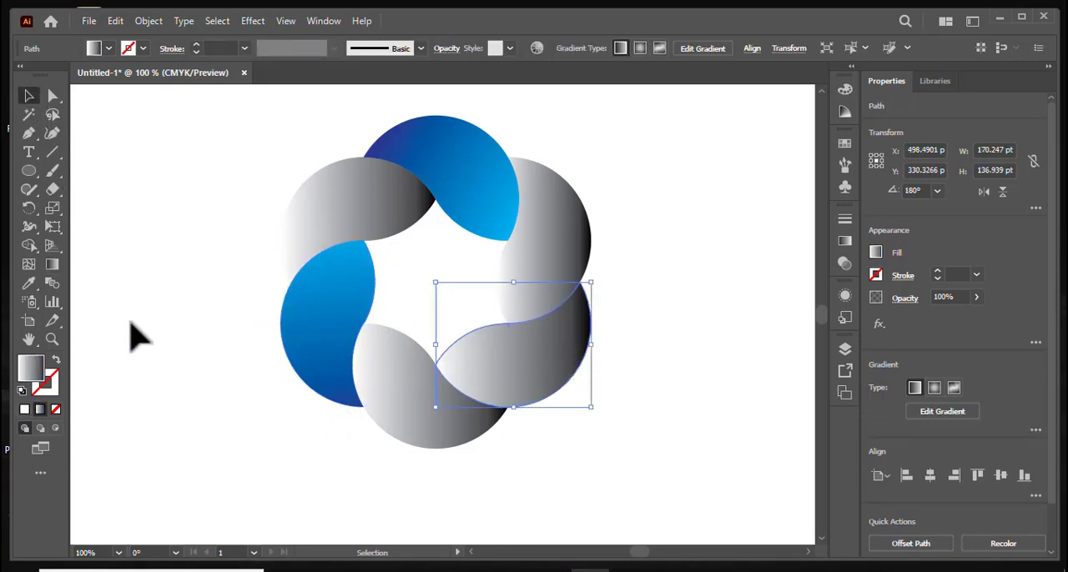
{"action": "left_click", "coordinate": [29, 285]}
{"action": "left_click", "coordinate": [429, 188]}
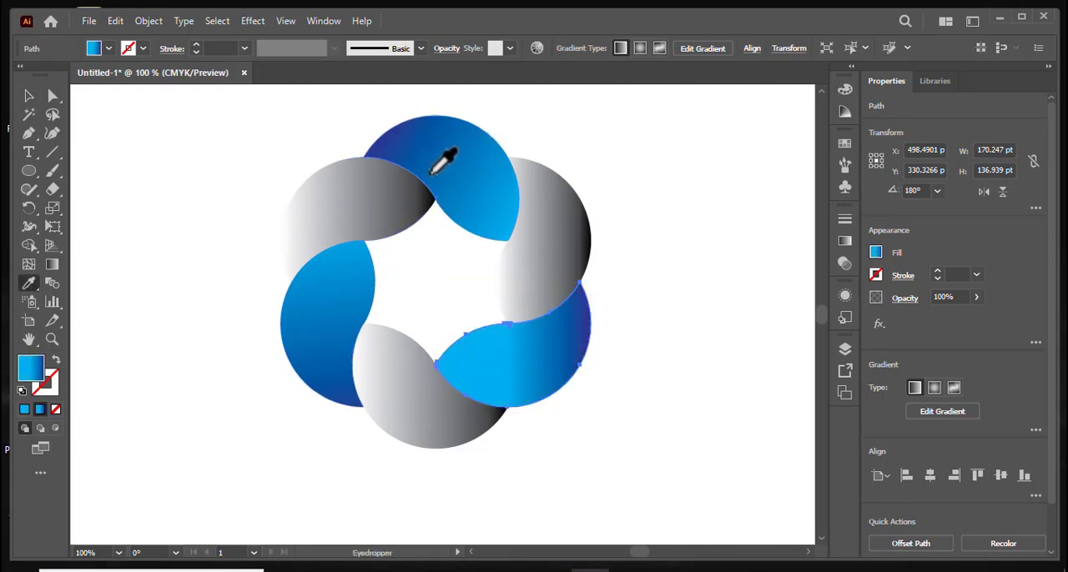
- Redraw the lower-right petal's gradient diagonally, light blue at its lower-left side and dark blue at its upper-right tip
{"action": "left_click", "coordinate": [52, 265]}
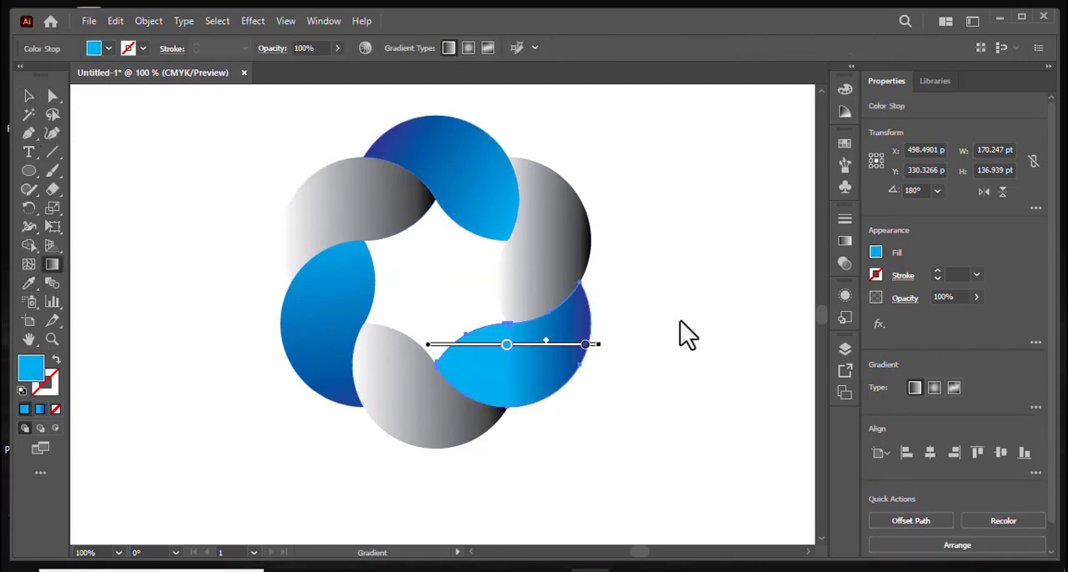
{"action": "left_click_drag", "start_coordinate": [677, 244], "coordinate": [564, 388]}
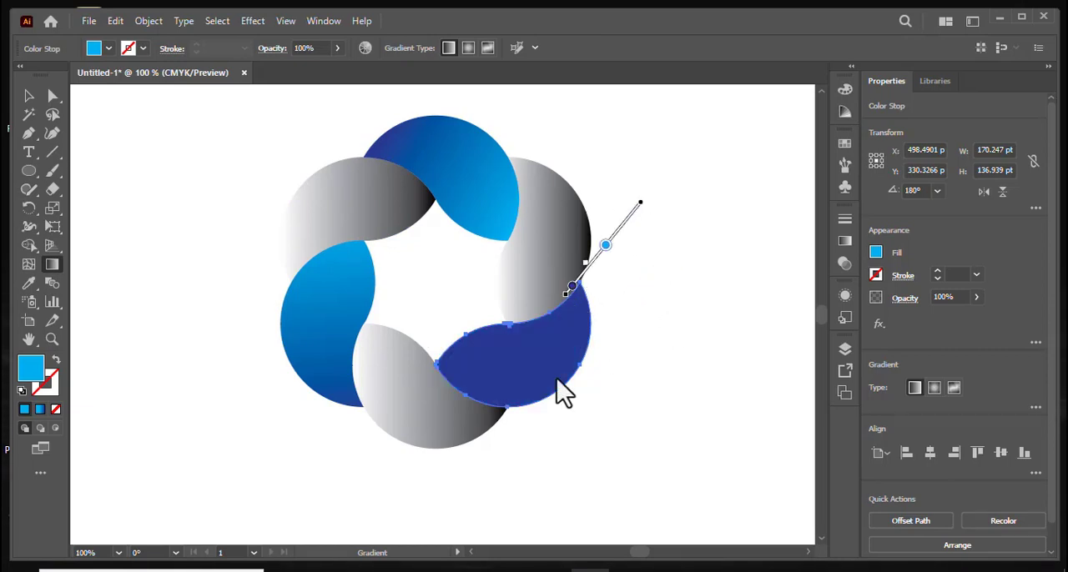
{"action": "mouse_move", "coordinate": [437, 480]}
{"action": "left_mouse_down"}
{"action": "mouse_move", "coordinate": [556, 363]}
{"action": "mouse_move", "coordinate": [596, 348]}
{"action": "mouse_move", "coordinate": [625, 282]}
{"action": "mouse_move", "coordinate": [612, 267]}
{"action": "mouse_move", "coordinate": [591, 282]}
{"action": "left_mouse_up"}
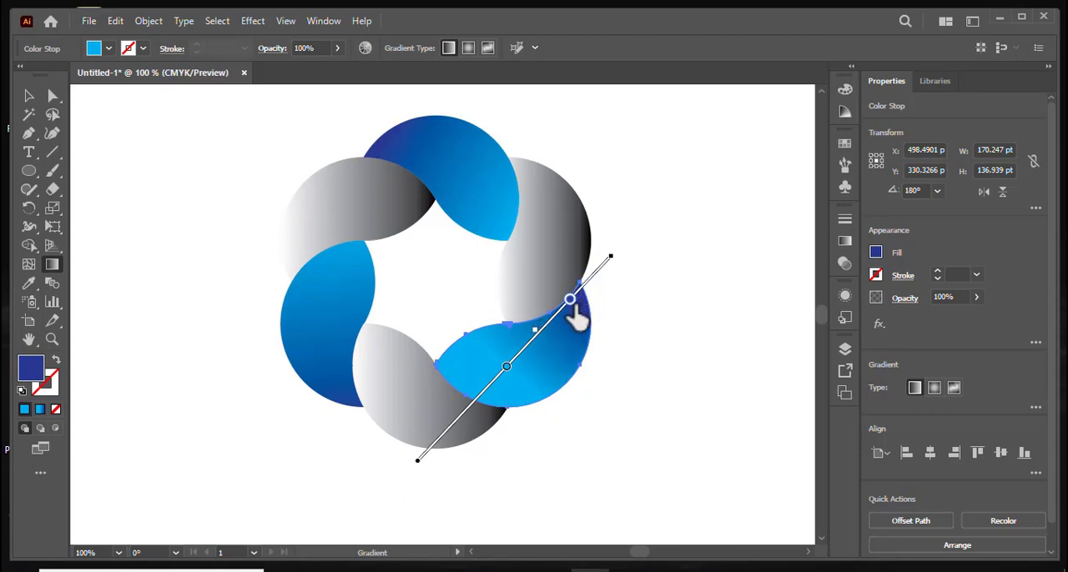
{"action": "left_click_drag", "start_coordinate": [567, 311], "coordinate": [564, 312]}
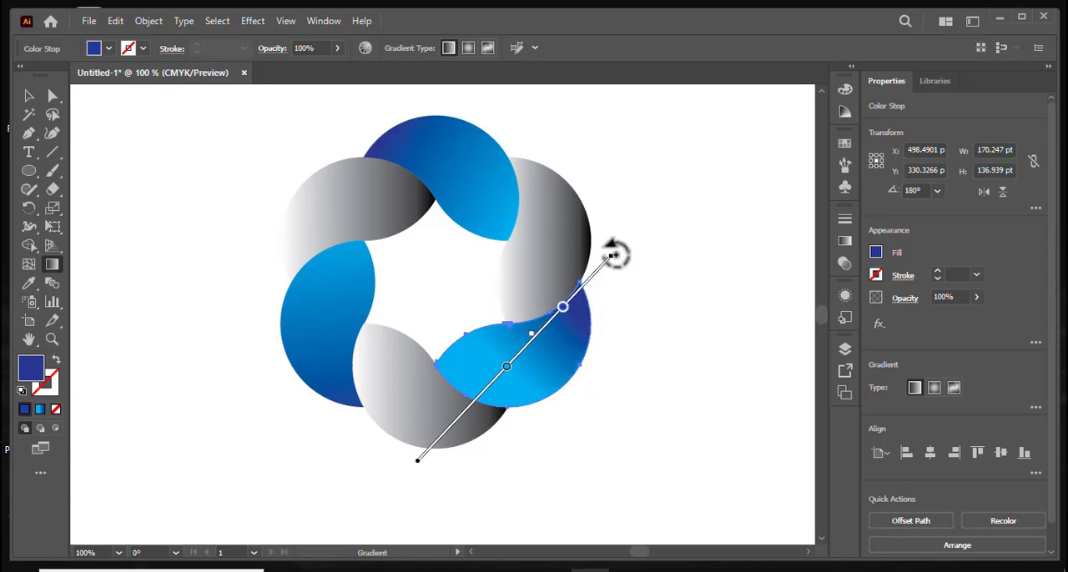
{"action": "mouse_move", "coordinate": [625, 258]}
{"action": "left_mouse_down"}
{"action": "mouse_move", "coordinate": [651, 270]}
{"action": "mouse_move", "coordinate": [638, 269]}
{"action": "left_mouse_up"}
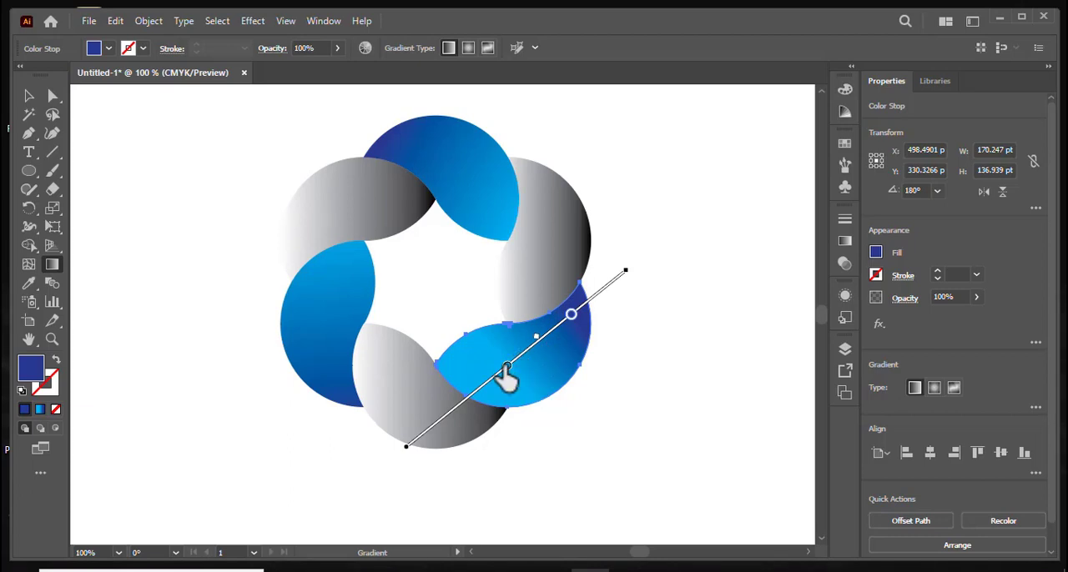
- Shift the lower-right petal's light blue stop toward its lower-left edge and its dark blue stop slightly inward, and deselect the petal
{"action": "left_click", "coordinate": [508, 367]}
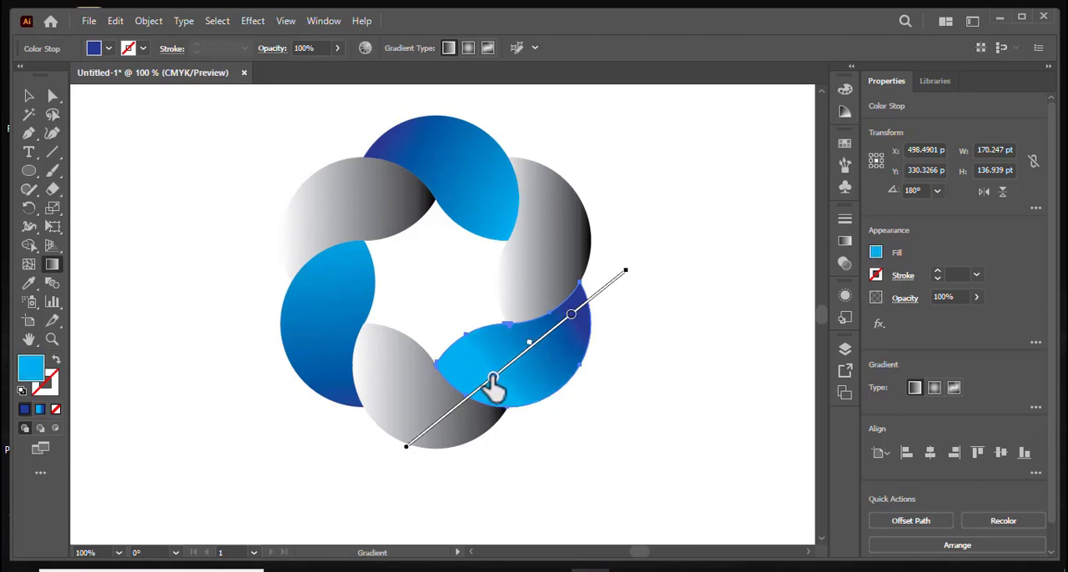
{"action": "left_click", "coordinate": [572, 315]}
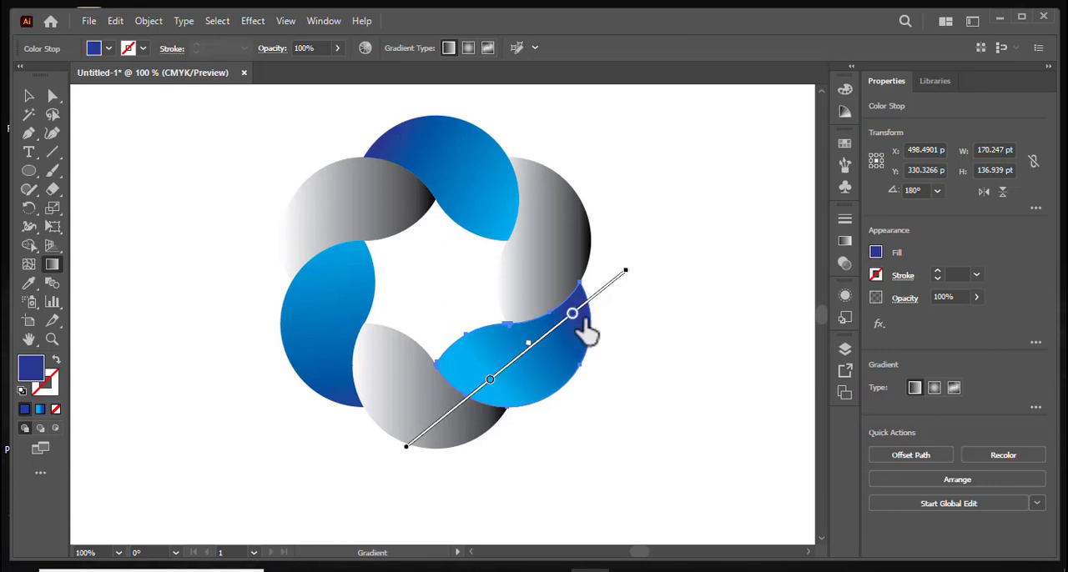
{"action": "left_click", "coordinate": [488, 385]}
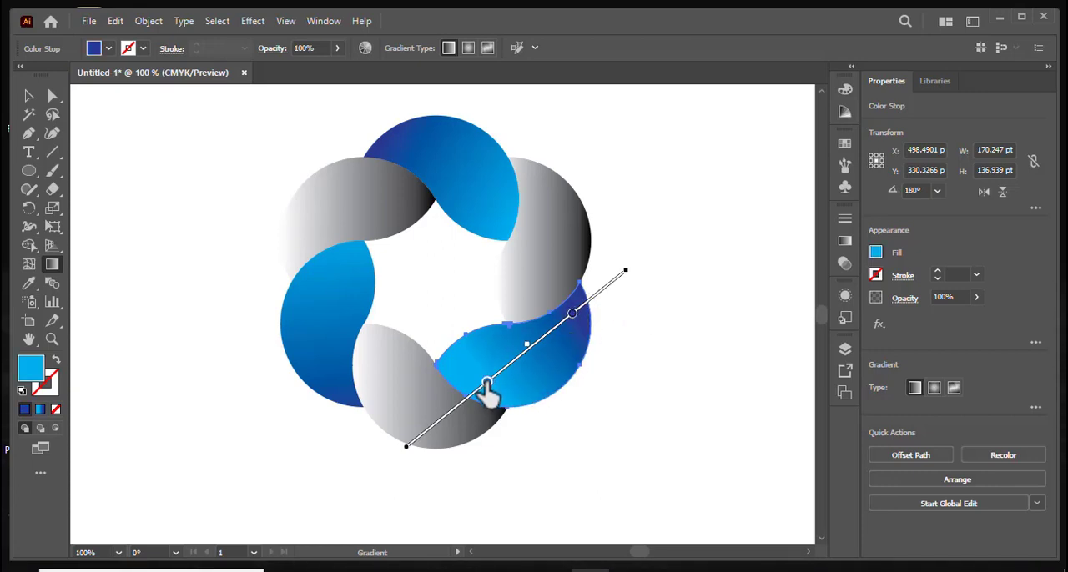
{"action": "left_click", "coordinate": [574, 315]}
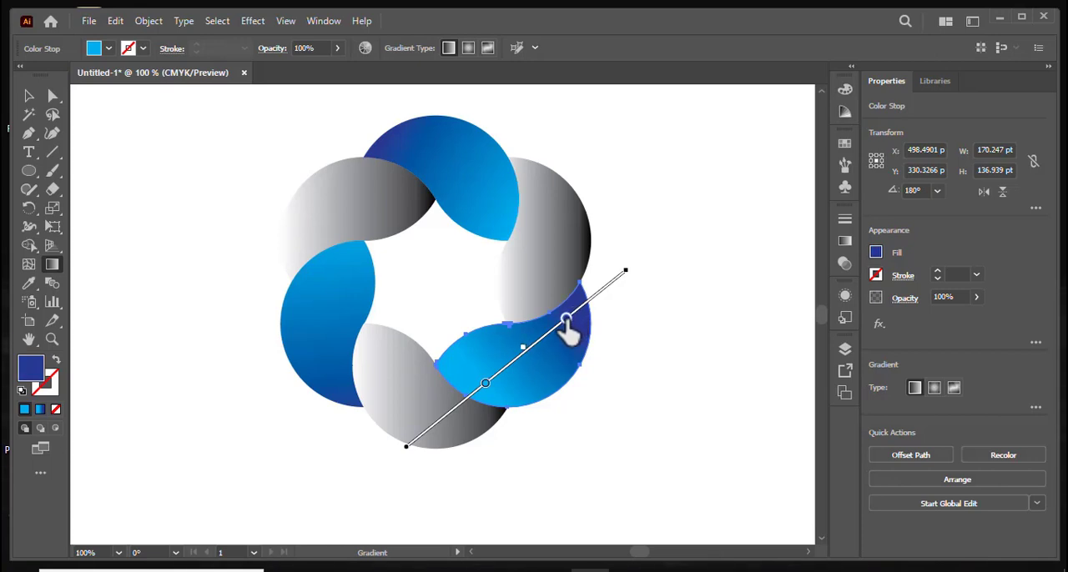
{"action": "left_click", "coordinate": [28, 96]}
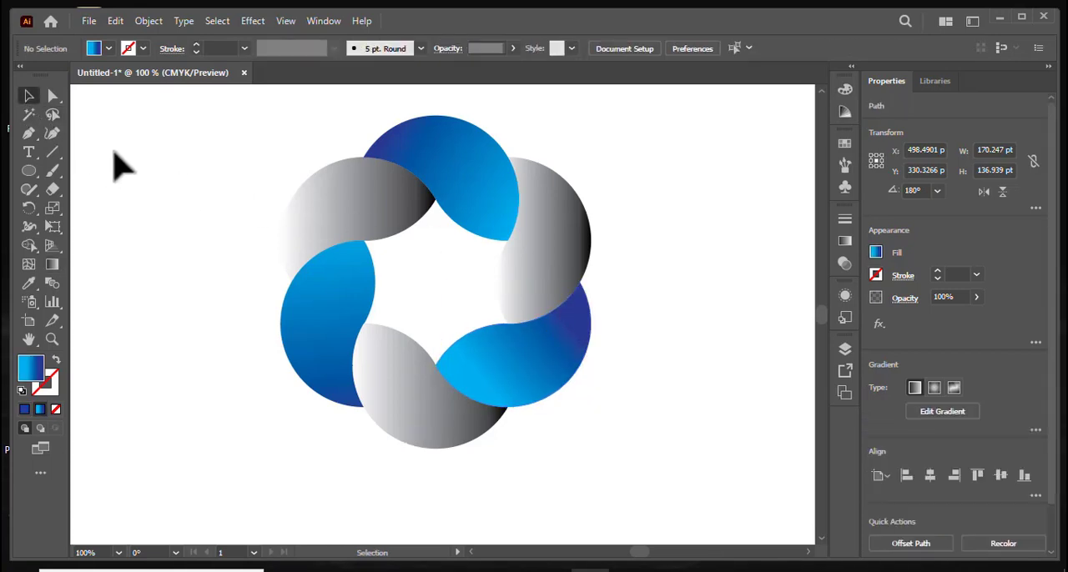
{"action": "left_click", "coordinate": [116, 166]}
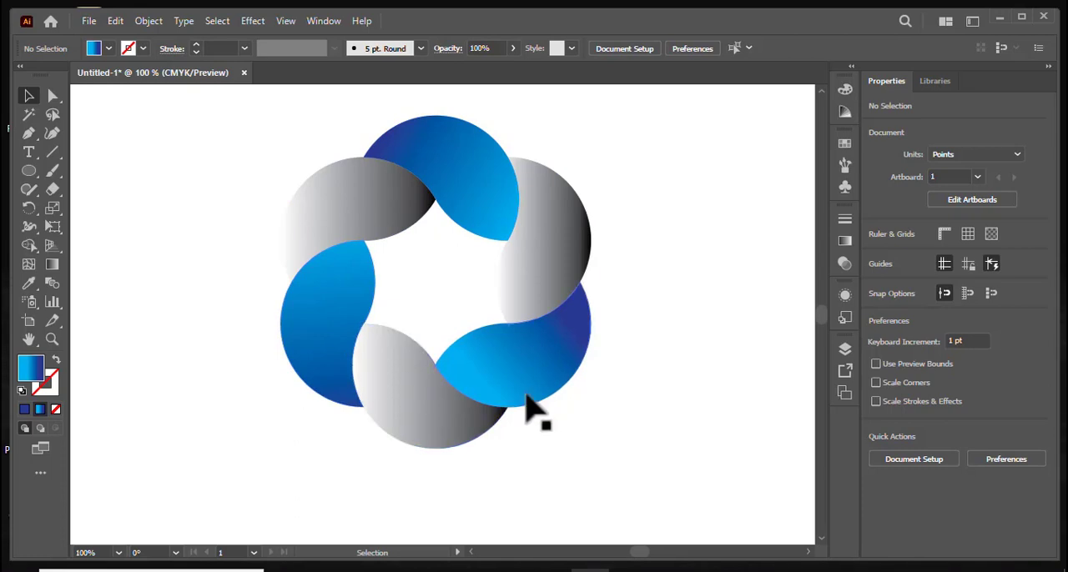
- Reselect the lower-right petal, move its dark blue gradient stop outward toward the upper-right tip, and deselect it
{"action": "left_click", "coordinate": [561, 367]}
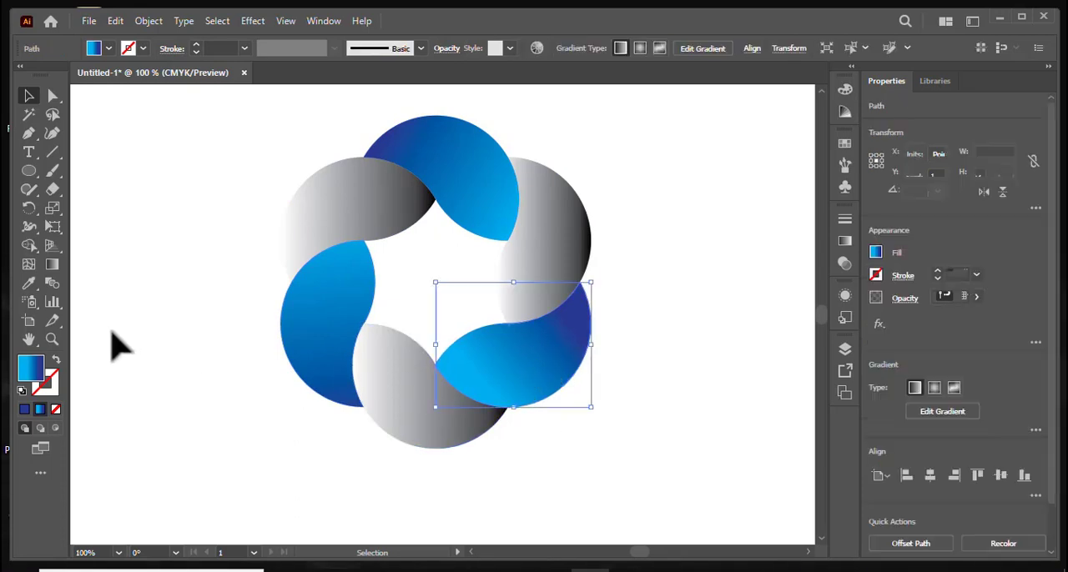
{"action": "left_click", "coordinate": [52, 263]}
{"action": "left_click_drag", "start_coordinate": [564, 322], "coordinate": [572, 317]}
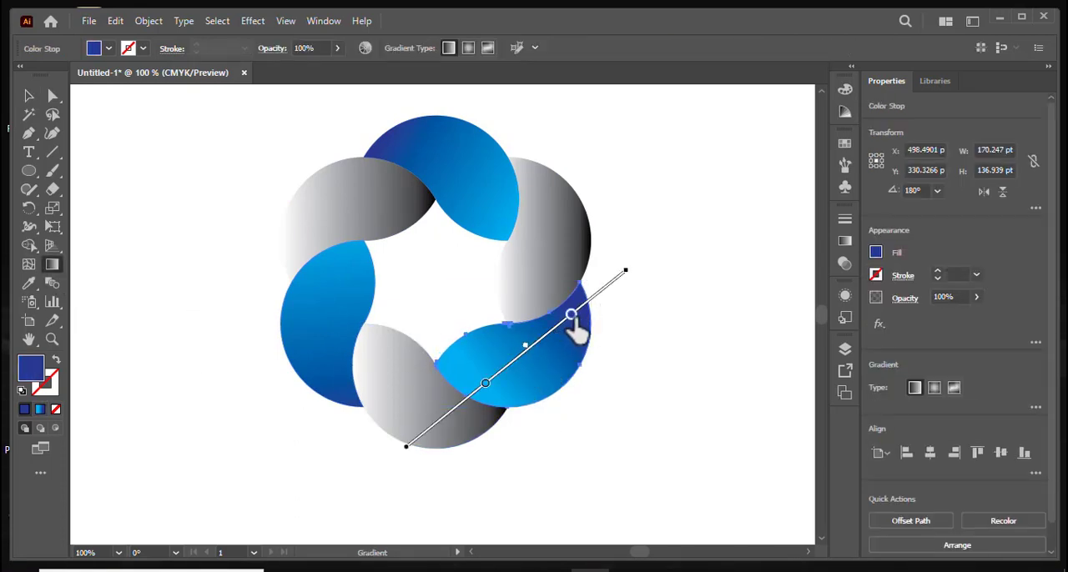
{"action": "left_click", "coordinate": [29, 96]}
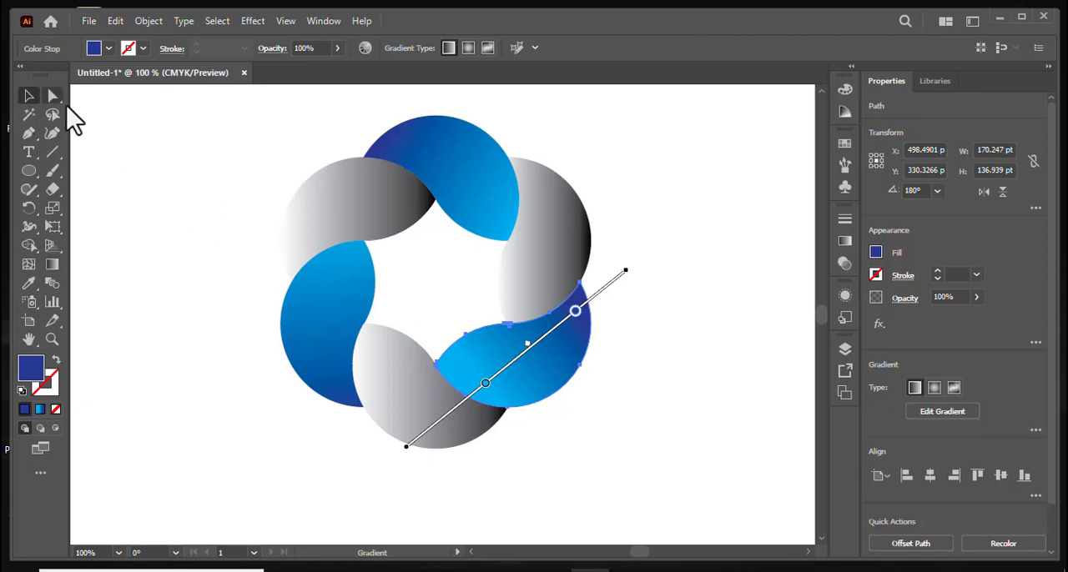
{"action": "left_click", "coordinate": [154, 154]}
- Recolor the upper-left petal's gradient with a purple starting stop and a pink ending stop
{"action": "left_click", "coordinate": [296, 220]}
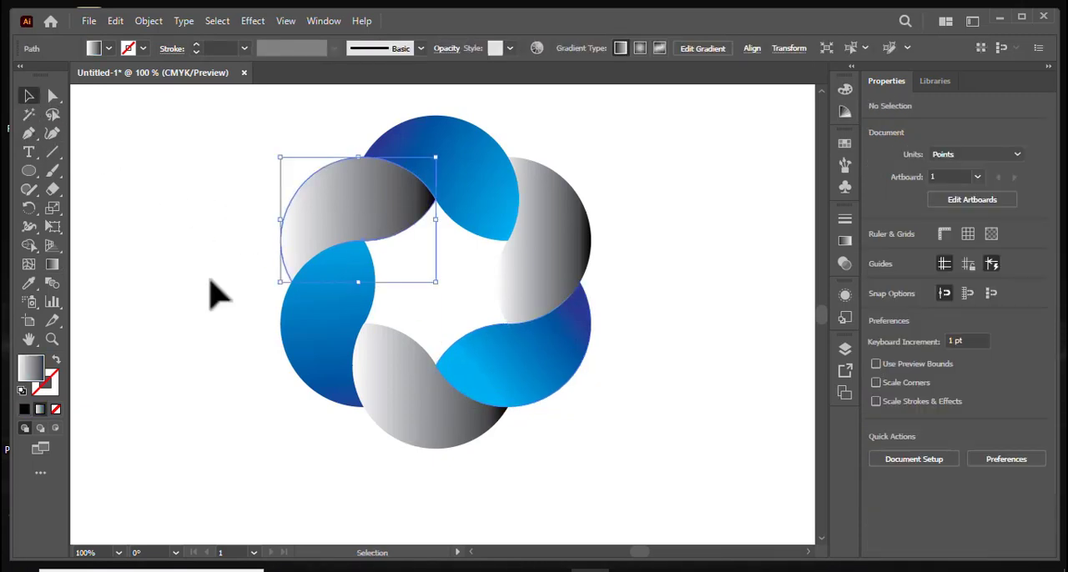
{"action": "left_click", "coordinate": [51, 269]}
{"action": "double_click", "coordinate": [49, 270]}
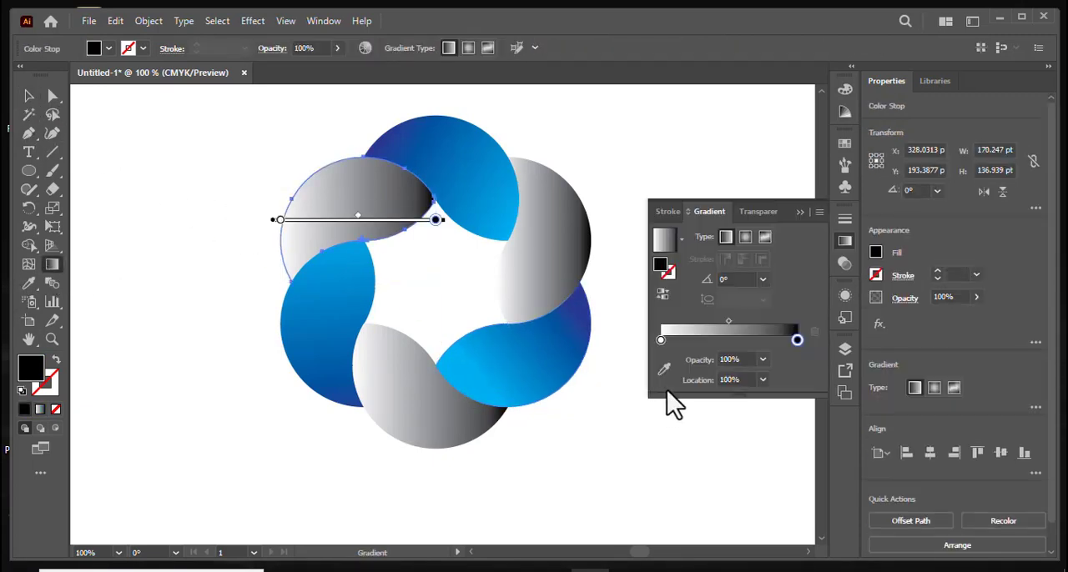
{"action": "double_click", "coordinate": [797, 342]}
{"action": "left_click", "coordinate": [760, 399]}
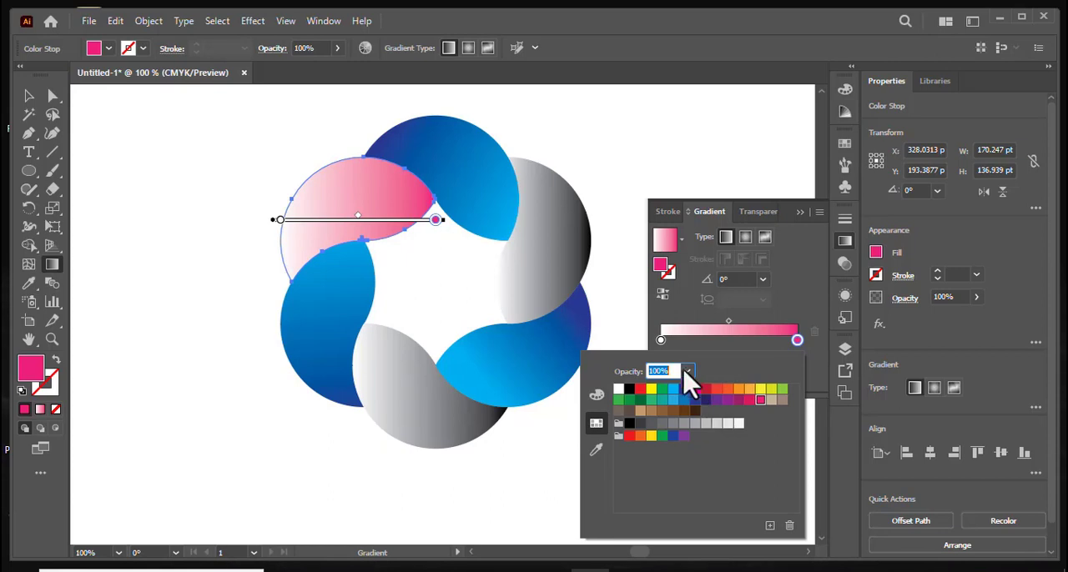
{"action": "left_click", "coordinate": [661, 342]}
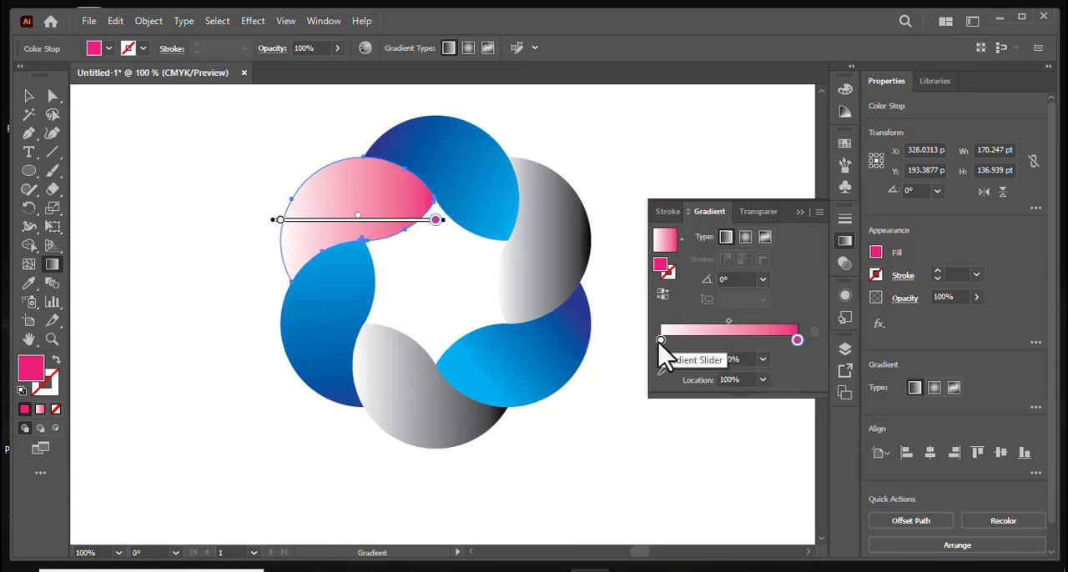
{"action": "double_click", "coordinate": [661, 342]}
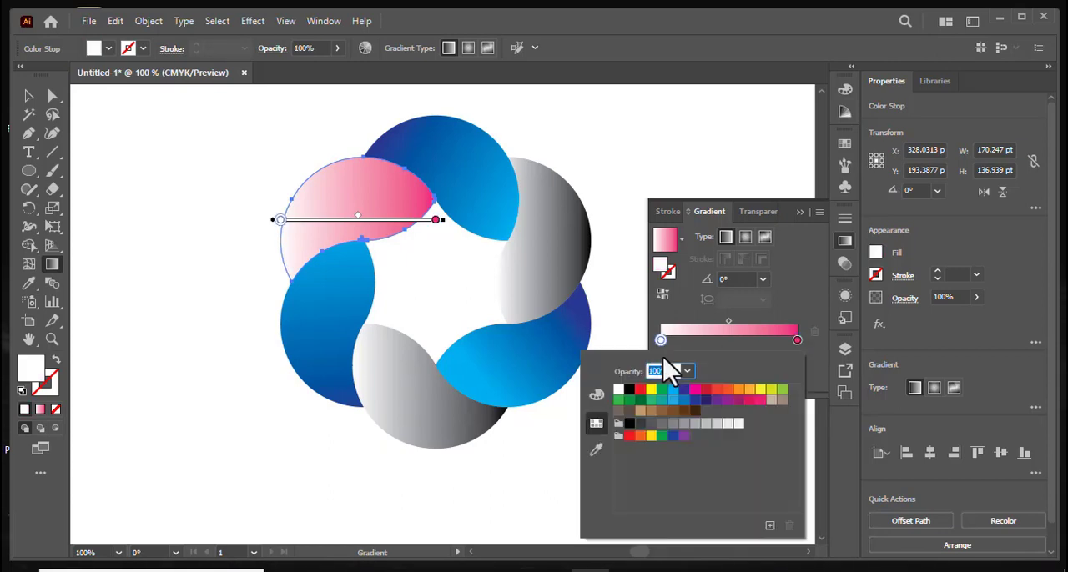
{"action": "left_click", "coordinate": [716, 400]}
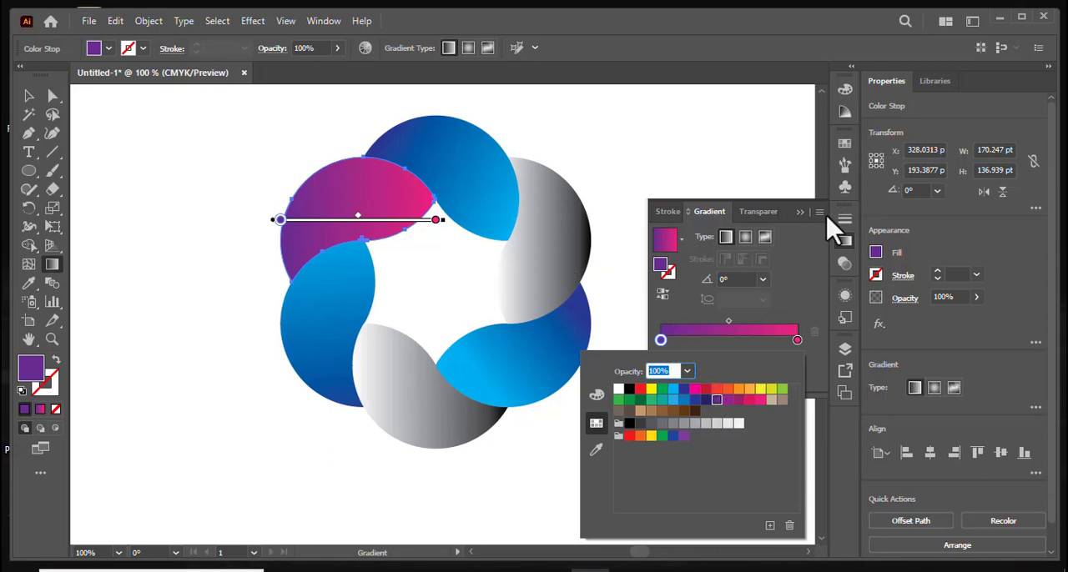
{"action": "left_click", "coordinate": [799, 214]}
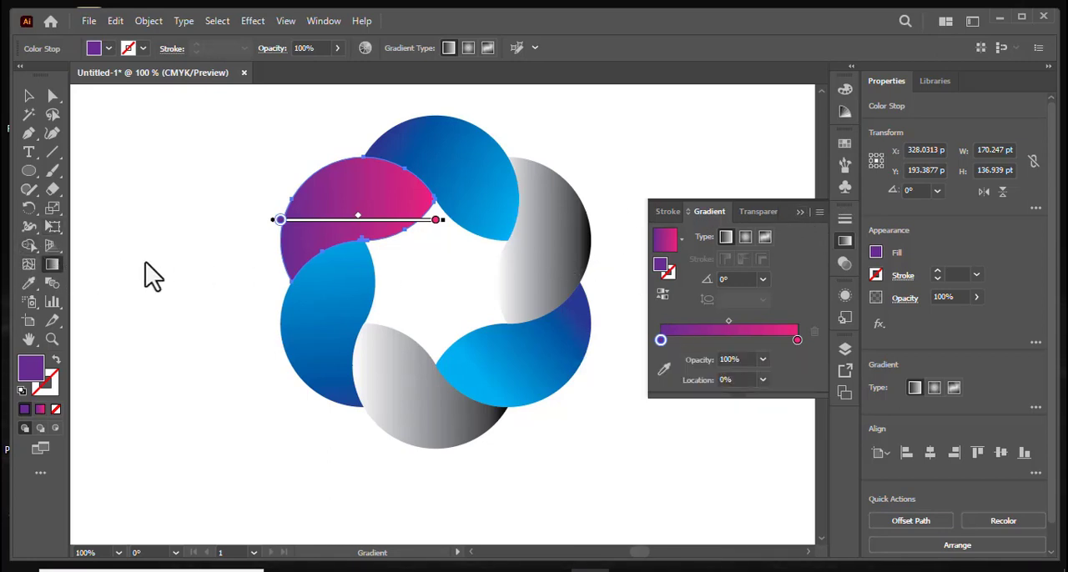
- Angle the upper-left petal's gradient to about 23°, purple at its lower-left side, with stops at about 28% and 62%
{"action": "left_click_drag", "start_coordinate": [181, 358], "coordinate": [476, 118]}
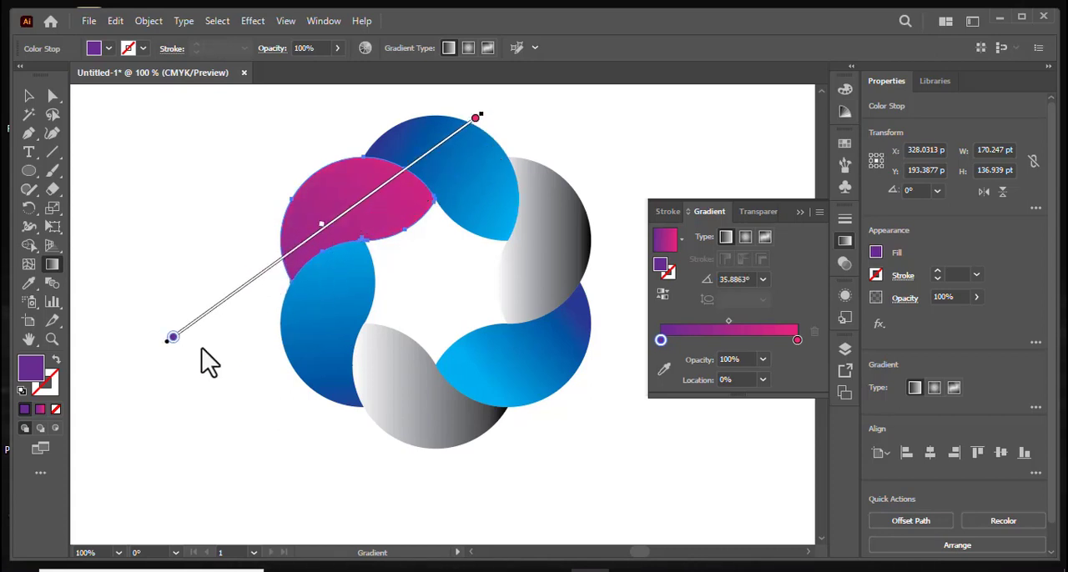
{"action": "left_click_drag", "start_coordinate": [172, 340], "coordinate": [258, 275]}
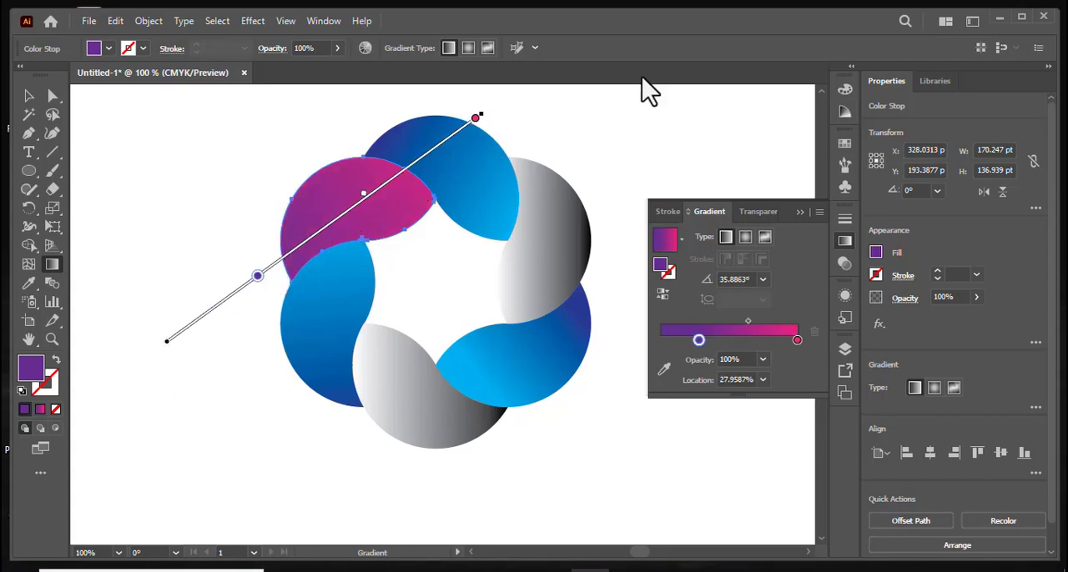
{"action": "mouse_move", "coordinate": [489, 110]}
{"action": "left_mouse_down"}
{"action": "mouse_move", "coordinate": [509, 141]}
{"action": "mouse_move", "coordinate": [477, 138]}
{"action": "mouse_move", "coordinate": [426, 165]}
{"action": "left_mouse_up"}
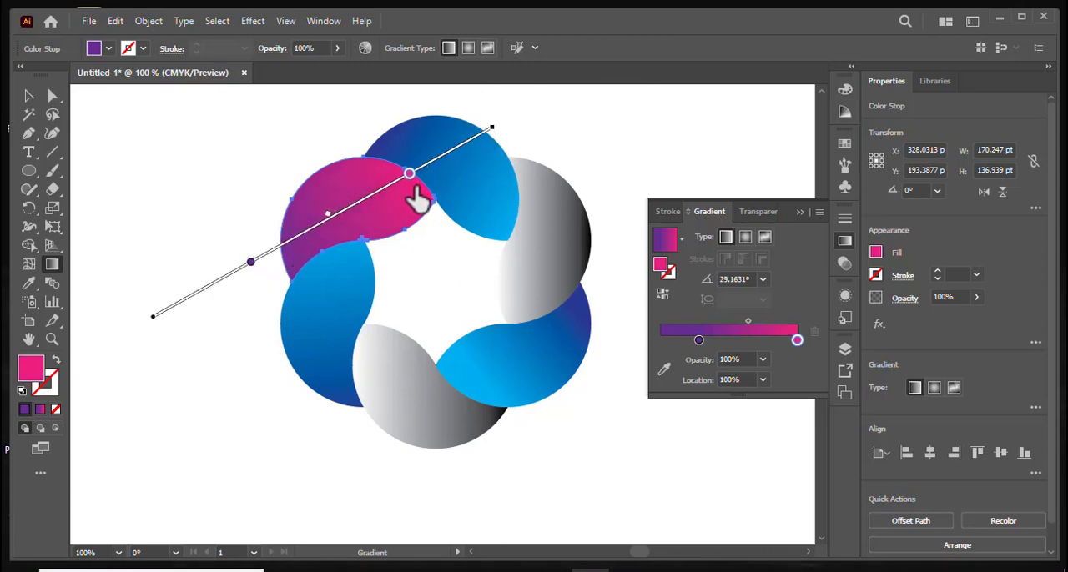
{"action": "left_click_drag", "start_coordinate": [417, 198], "coordinate": [414, 200]}
{"action": "left_click_drag", "start_coordinate": [499, 124], "coordinate": [526, 158]}
{"action": "left_click_drag", "start_coordinate": [413, 192], "coordinate": [401, 196]}
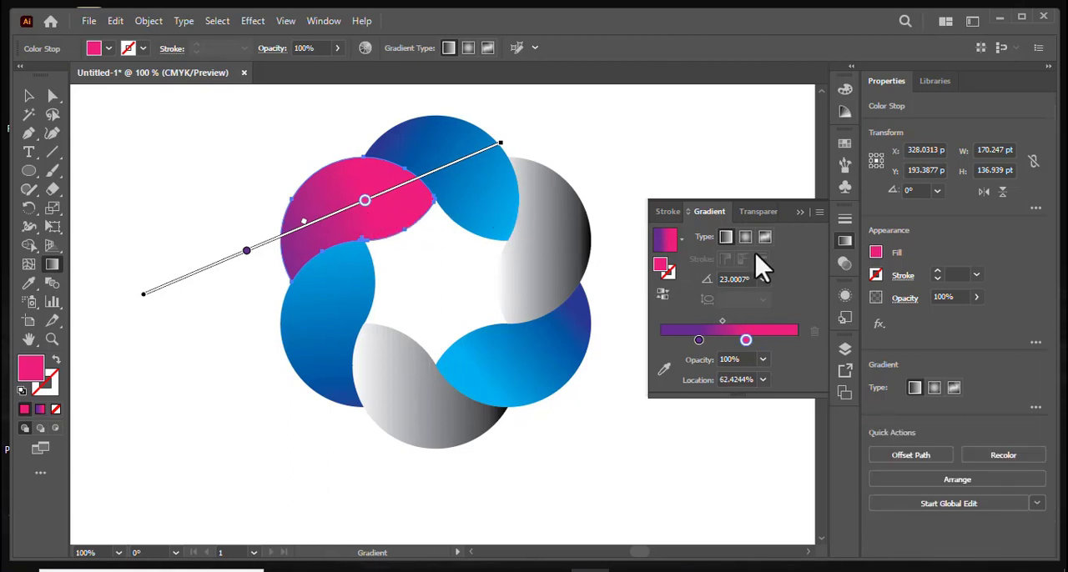
{"action": "left_click", "coordinate": [799, 214]}
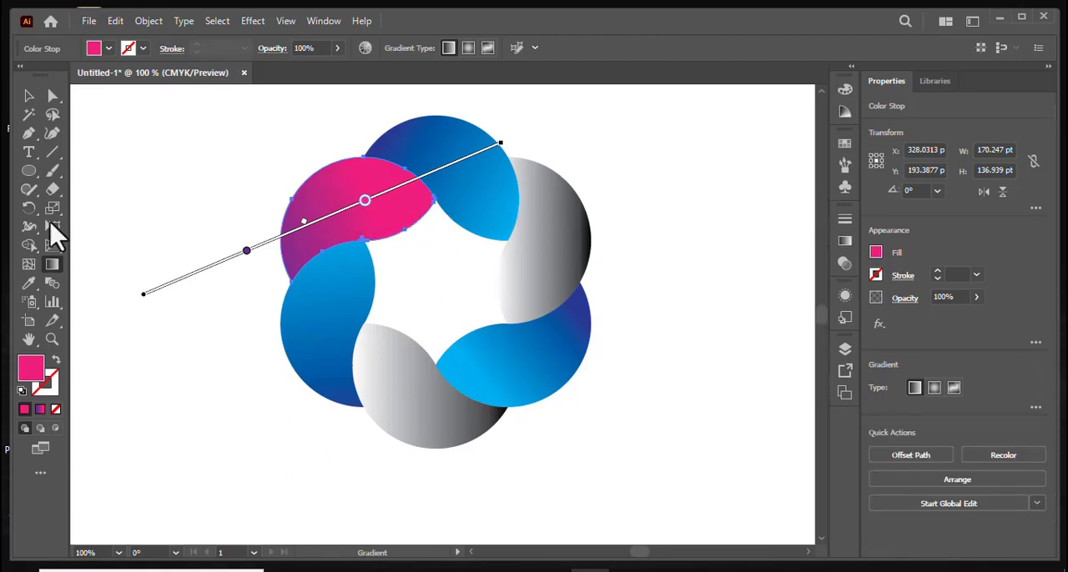
- Copy the upper-left petal's purple-to-pink gradient onto the bottom petal with the Eyedropper
{"action": "left_click", "coordinate": [29, 97]}
{"action": "left_click", "coordinate": [417, 417]}
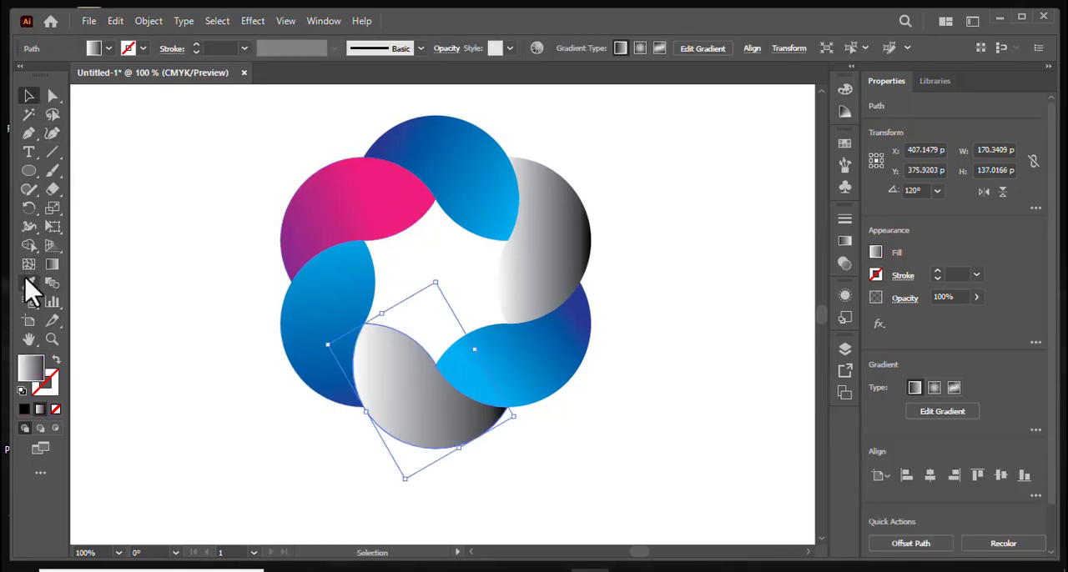
{"action": "left_click", "coordinate": [28, 282]}
{"action": "left_click", "coordinate": [381, 216]}
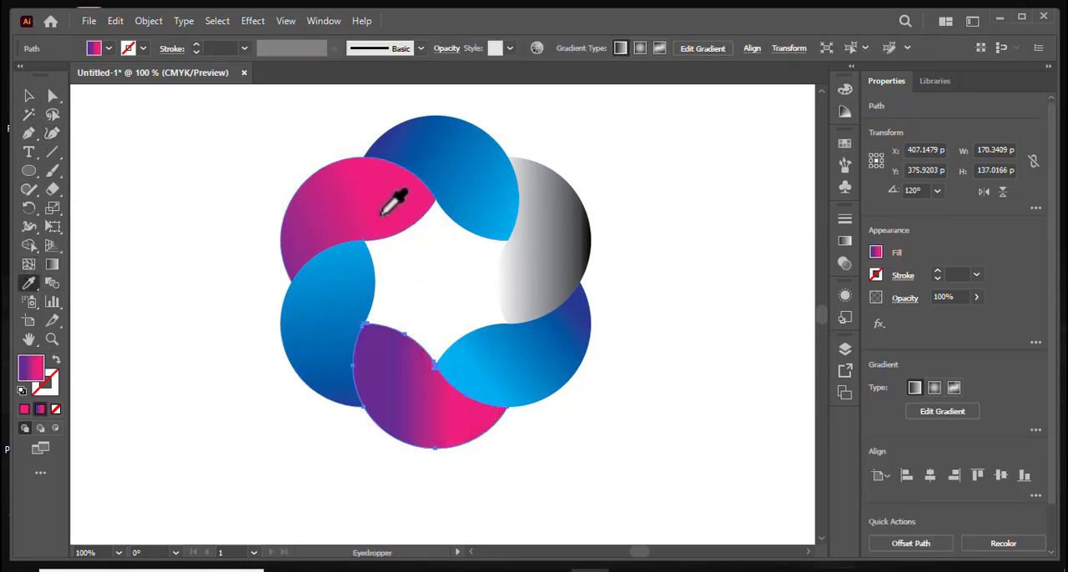
- Redraw the bottom petal's gradient diagonally and longer than the petal, pink at its upper-left side and purple at its lower-right side
{"action": "left_click", "coordinate": [52, 264]}
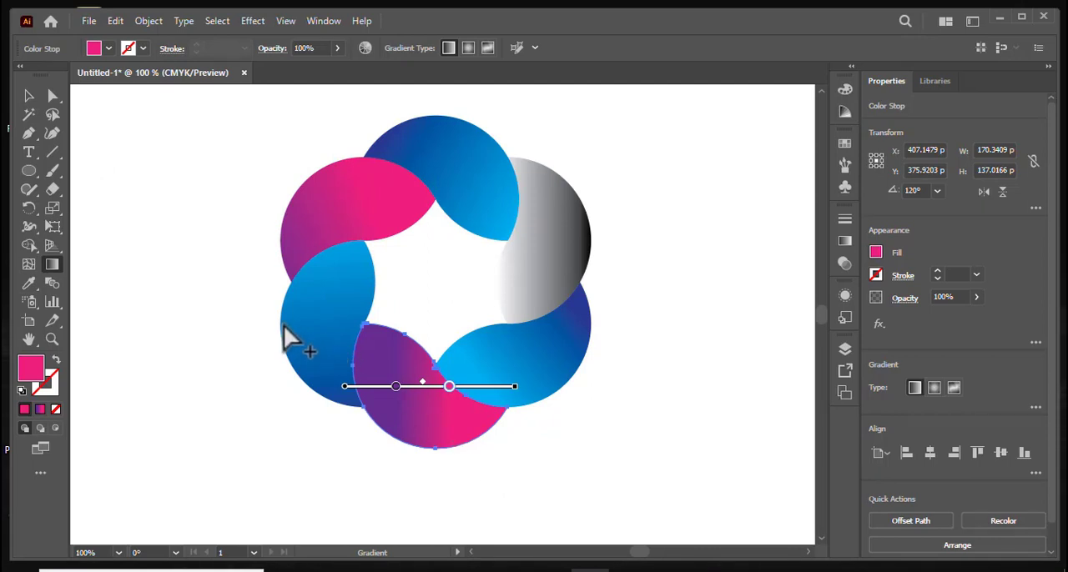
{"action": "left_click_drag", "start_coordinate": [265, 313], "coordinate": [542, 455]}
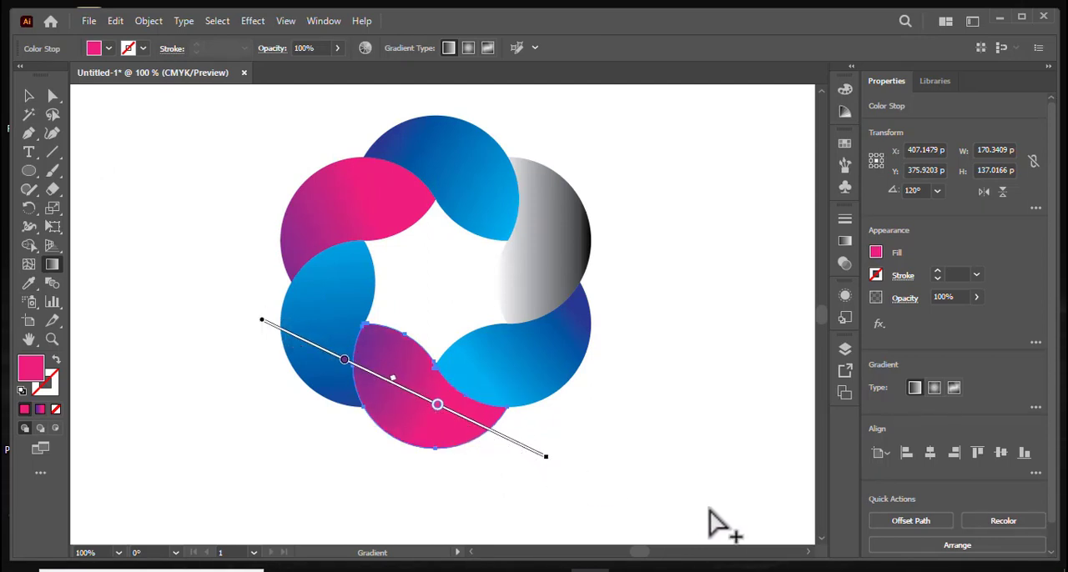
{"action": "left_click_drag", "start_coordinate": [711, 509], "coordinate": [168, 287]}
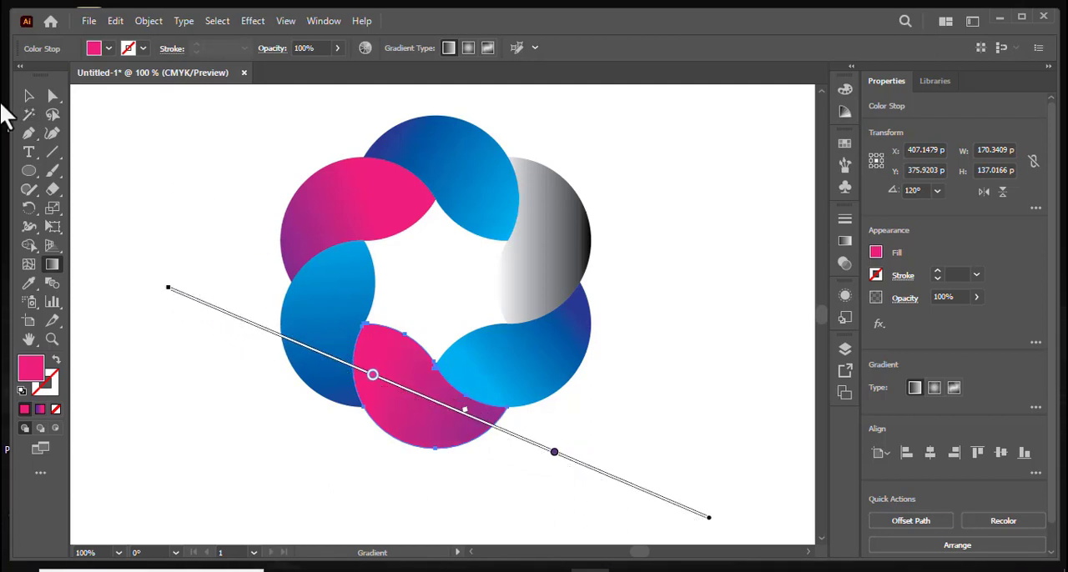
- Copy the upper-left petal's purple-to-pink gradient onto the upper-right petal with the Eyedropper
{"action": "left_click", "coordinate": [29, 96]}
{"action": "left_click", "coordinate": [547, 286]}
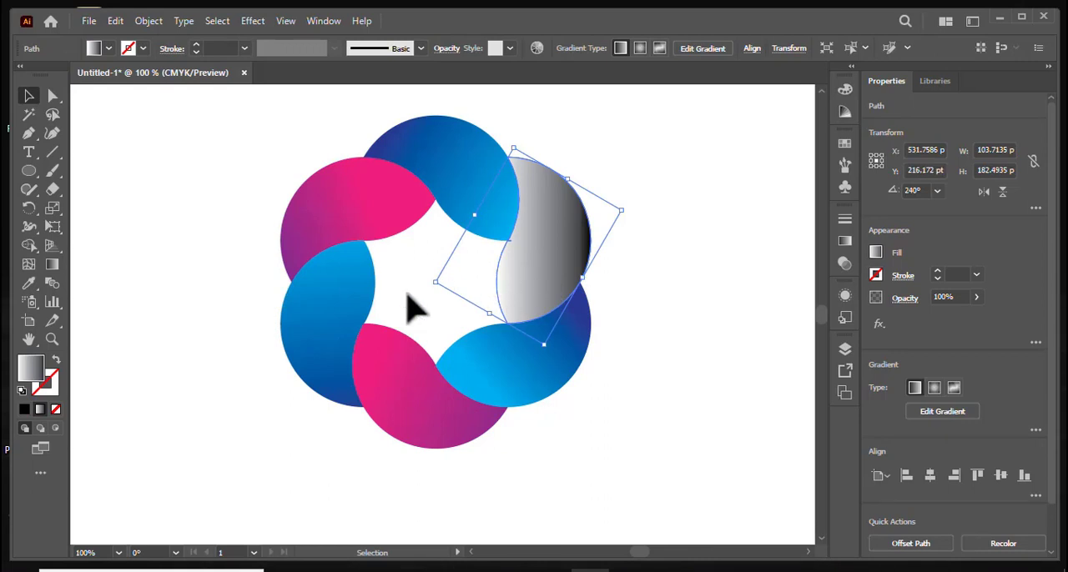
{"action": "left_click", "coordinate": [51, 265]}
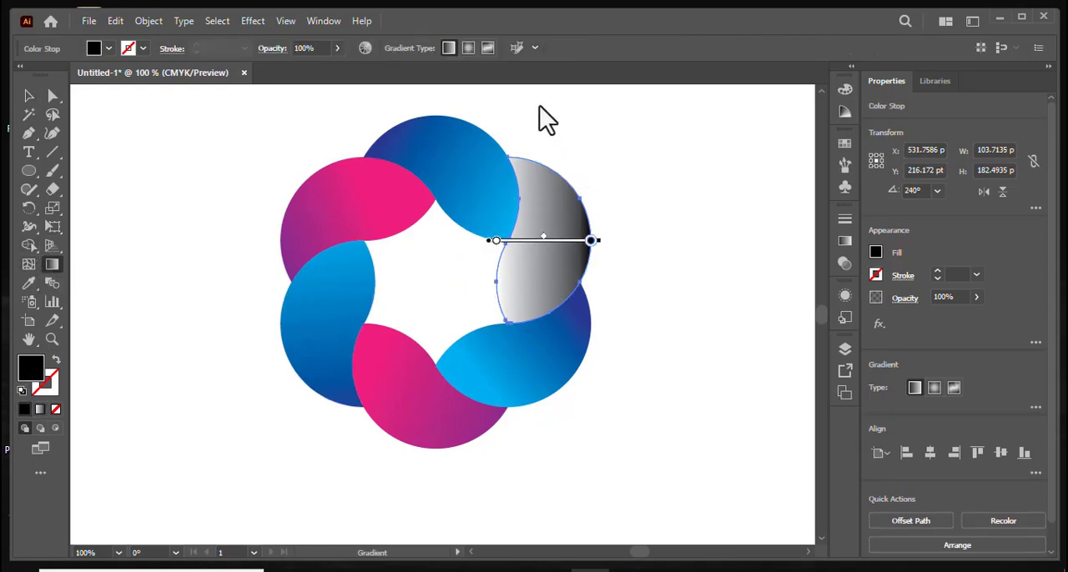
{"action": "left_click", "coordinate": [28, 284]}
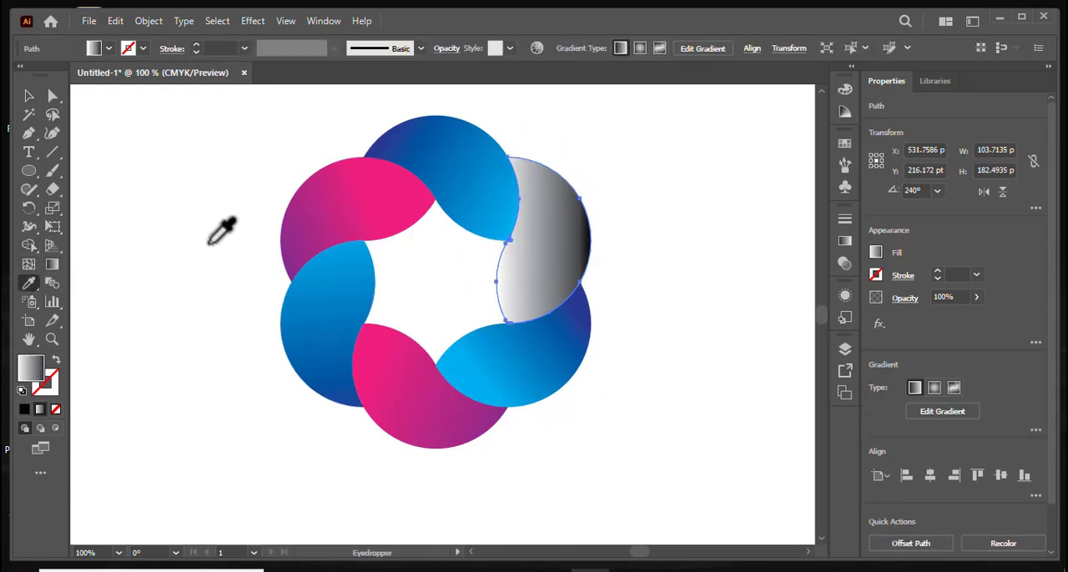
{"action": "left_click", "coordinate": [343, 216]}
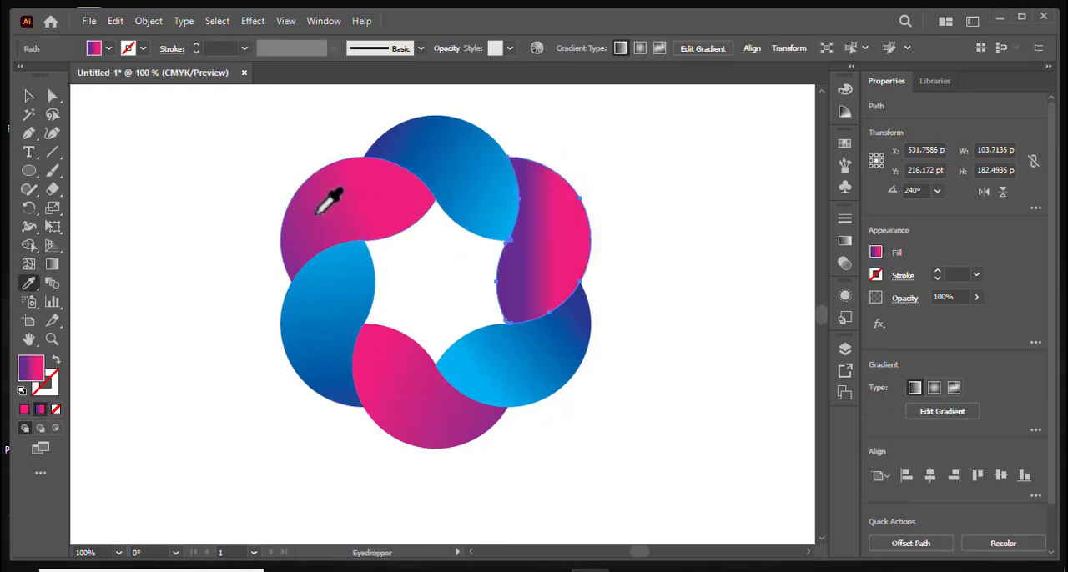
- Redraw the upper-right petal's gradient steeply downward and longer than the petal, purple above and pink below, moving the purple stop beyond the petal's upper edge
{"action": "left_click", "coordinate": [52, 266]}
{"action": "left_click_drag", "start_coordinate": [541, 105], "coordinate": [554, 442]}
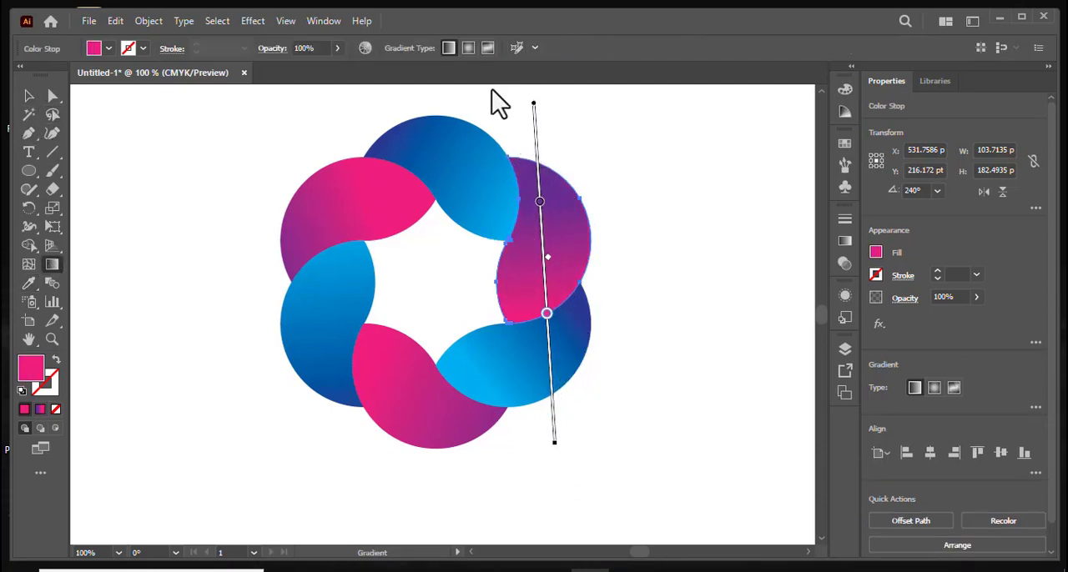
{"action": "left_click_drag", "start_coordinate": [507, 92], "coordinate": [561, 399]}
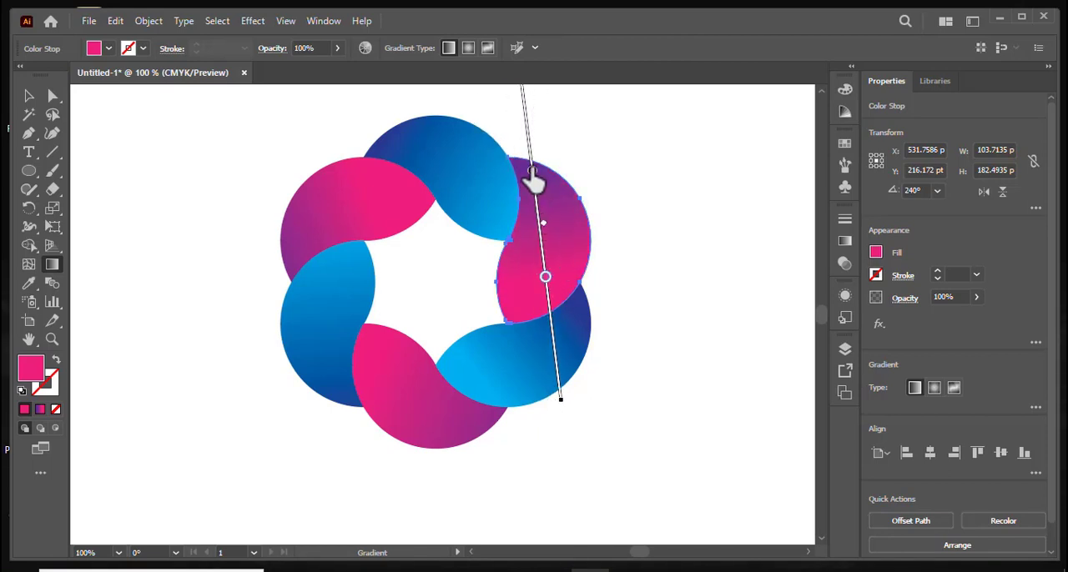
{"action": "left_click_drag", "start_coordinate": [532, 173], "coordinate": [527, 134]}
{"action": "mouse_move", "coordinate": [547, 279]}
{"action": "left_mouse_down"}
{"action": "mouse_move", "coordinate": [547, 298]}
{"action": "mouse_move", "coordinate": [545, 287]}
{"action": "left_mouse_up"}
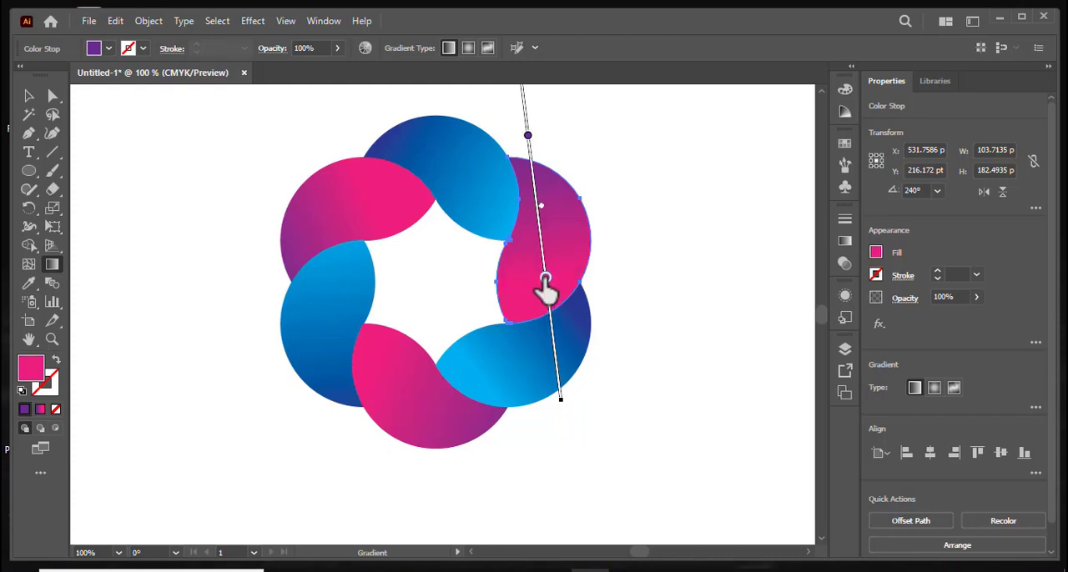
{"action": "left_click", "coordinate": [30, 97]}
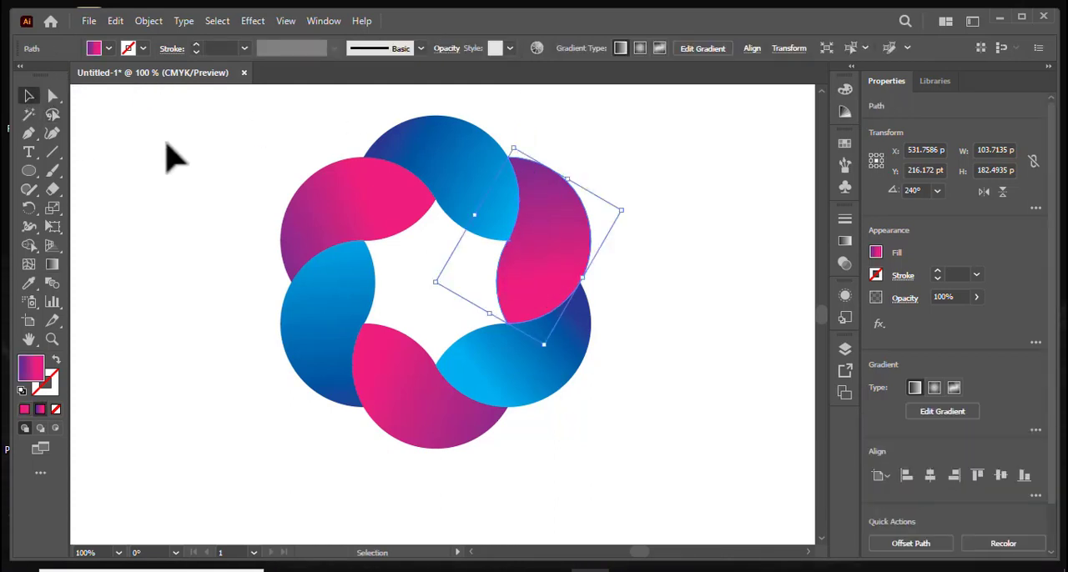
{"action": "left_click", "coordinate": [172, 156]}
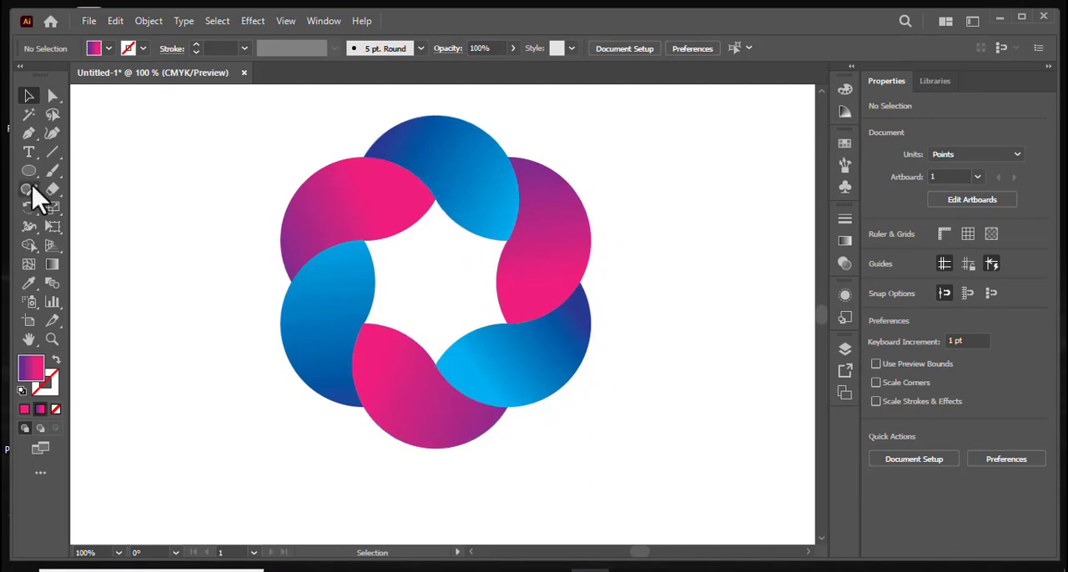
- Draw a flat ellipse about 387 by 44 pt beneath the logo and fill it with the white-to-black linear gradient preset
{"action": "left_click_drag", "start_coordinate": [28, 172], "coordinate": [83, 208]}
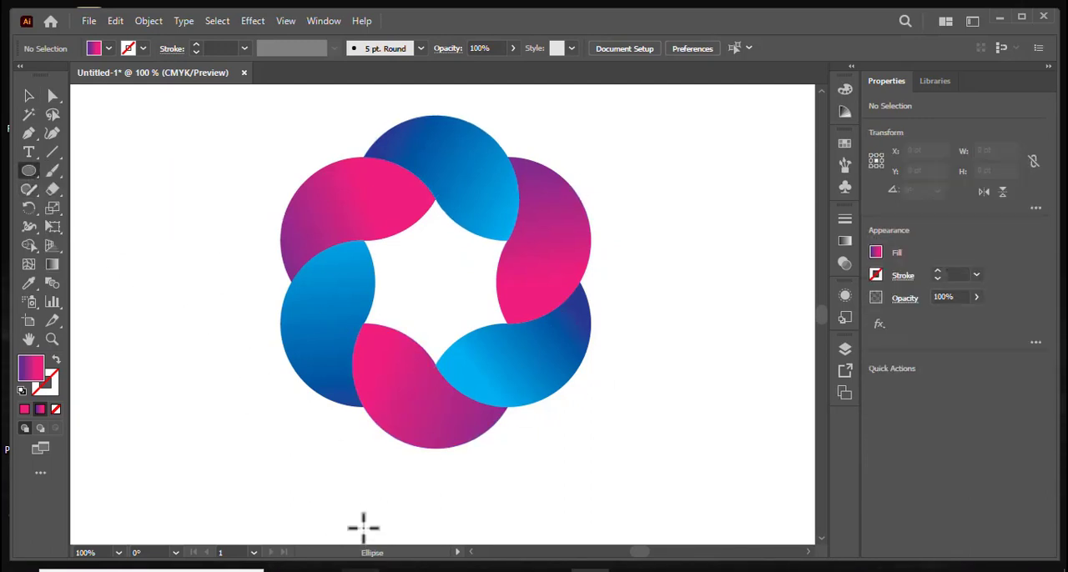
{"action": "left_click_drag", "start_coordinate": [262, 474], "coordinate": [614, 512]}
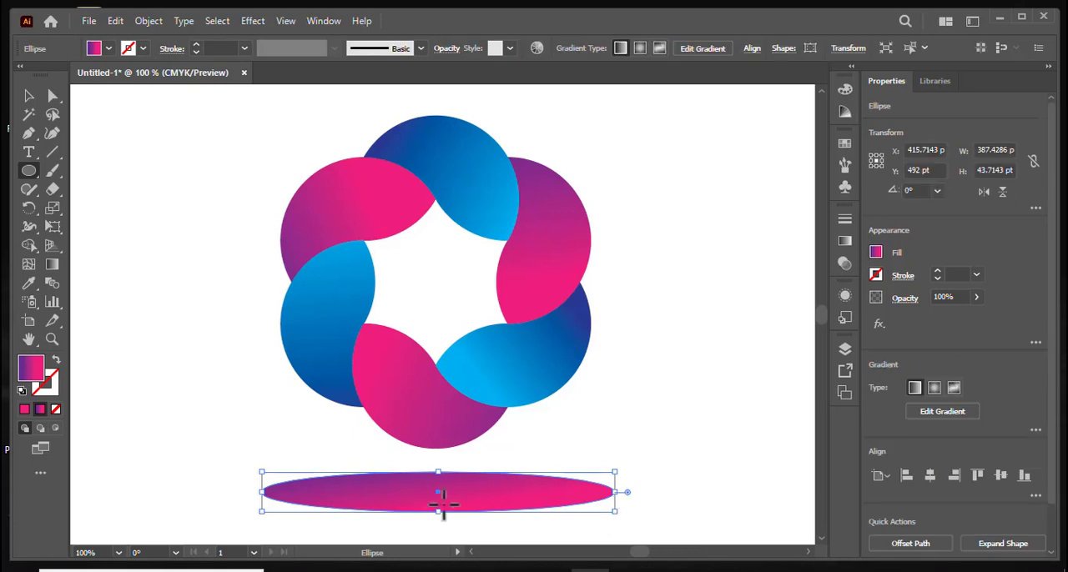
{"action": "double_click", "coordinate": [51, 263]}
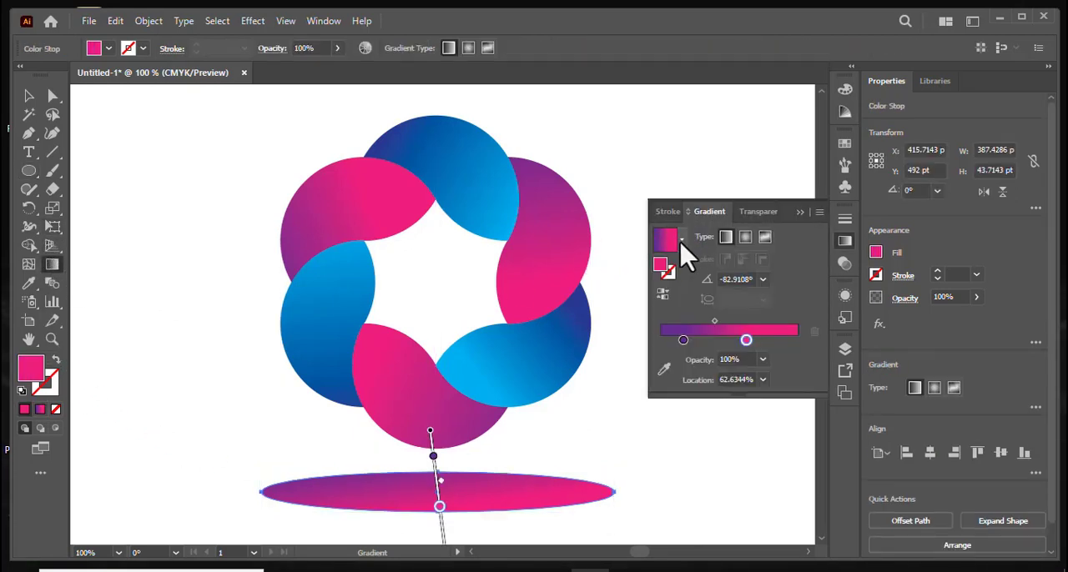
{"action": "left_click", "coordinate": [681, 241]}
{"action": "left_click", "coordinate": [618, 272]}
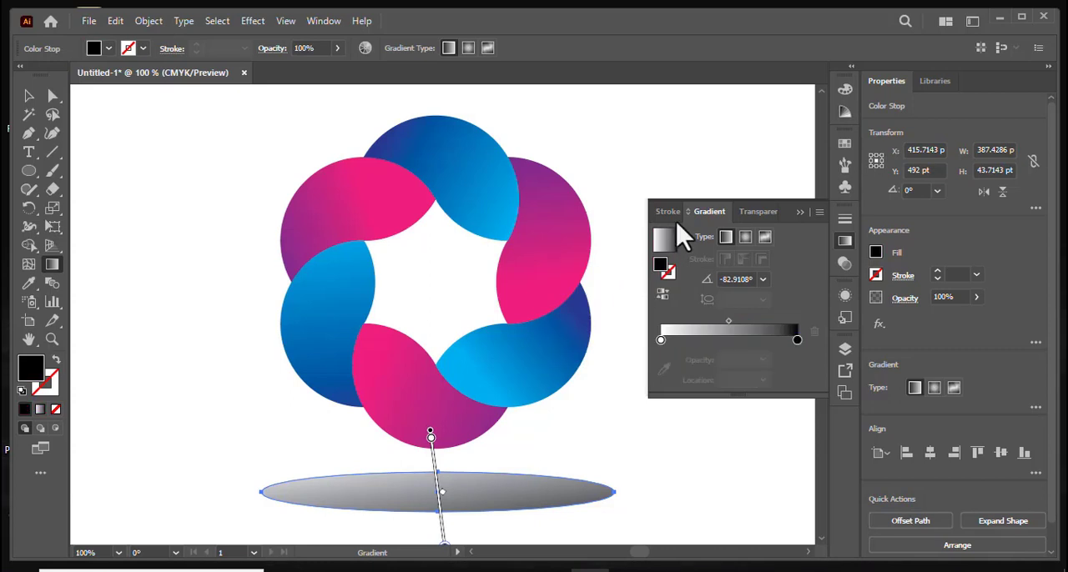
{"action": "left_click", "coordinate": [811, 213]}
- Redraw the ellipse's gradient vertically from white below the artboard to black at the logo's top, giving the ellipse a light gray fill
{"action": "scroll", "coordinate": [634, 365], "scroll_direction": "down", "scroll_amount": 3}
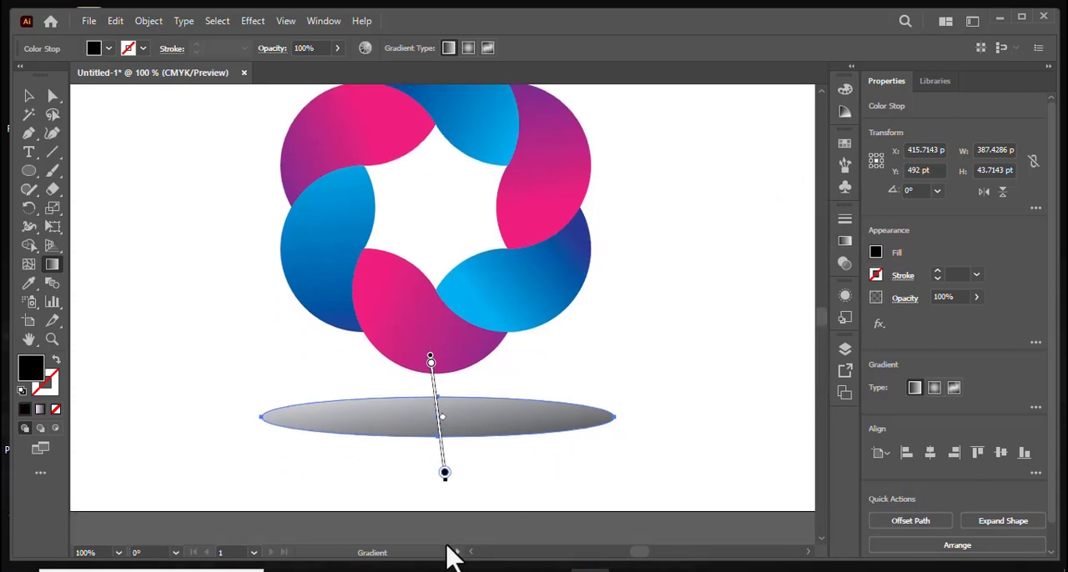
{"action": "left_click_drag", "start_coordinate": [447, 544], "coordinate": [451, 210]}
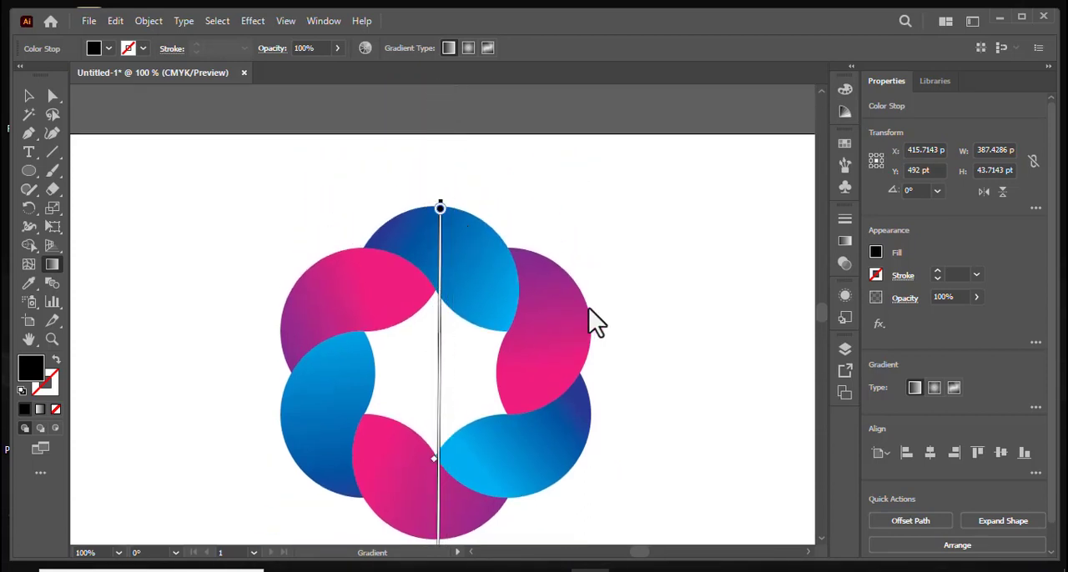
{"action": "scroll", "coordinate": [596, 333], "scroll_direction": "down", "scroll_amount": 9}
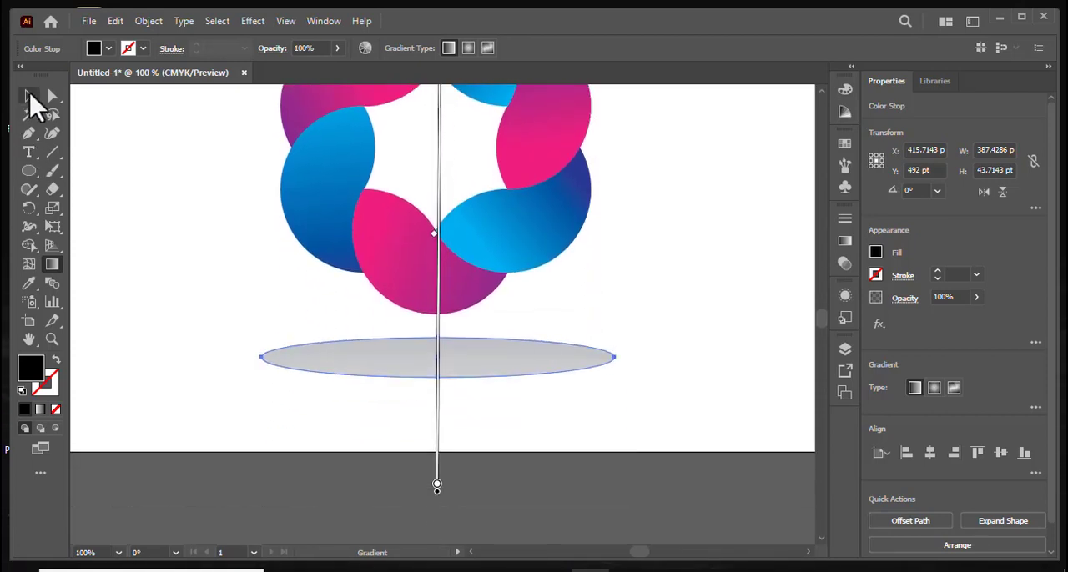
{"action": "left_click", "coordinate": [28, 95]}
{"action": "left_click", "coordinate": [131, 231]}
- Move the gray ellipse up about 34 pt to meet the bottom petal and send it to the back
{"action": "scroll", "coordinate": [592, 408], "scroll_direction": "up", "scroll_amount": 2}
{"action": "left_click_drag", "start_coordinate": [505, 409], "coordinate": [486, 382]}
{"action": "right_click", "coordinate": [487, 384]}
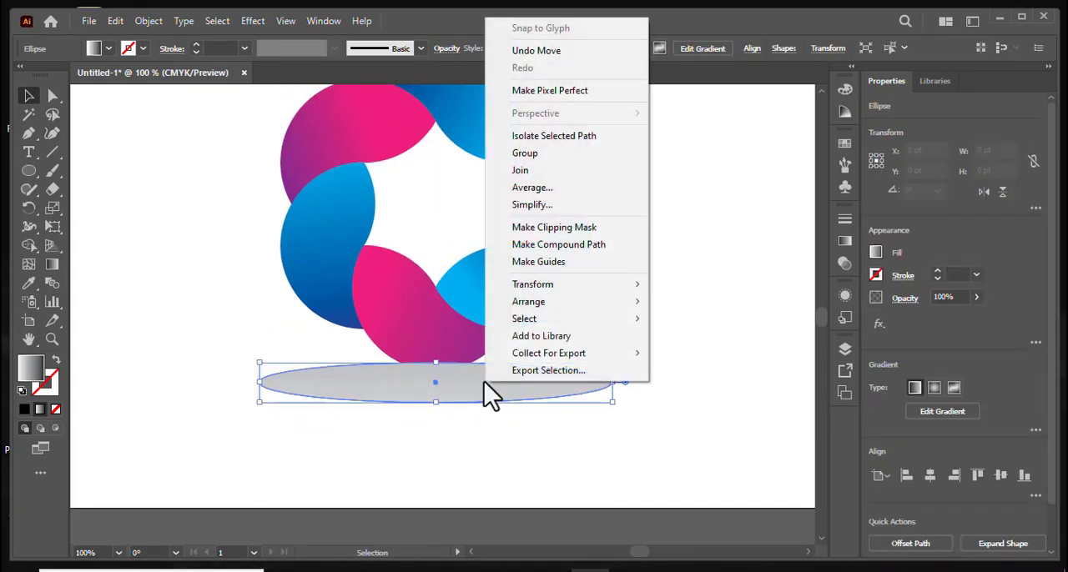
{"action": "mouse_move", "coordinate": [550, 302]}
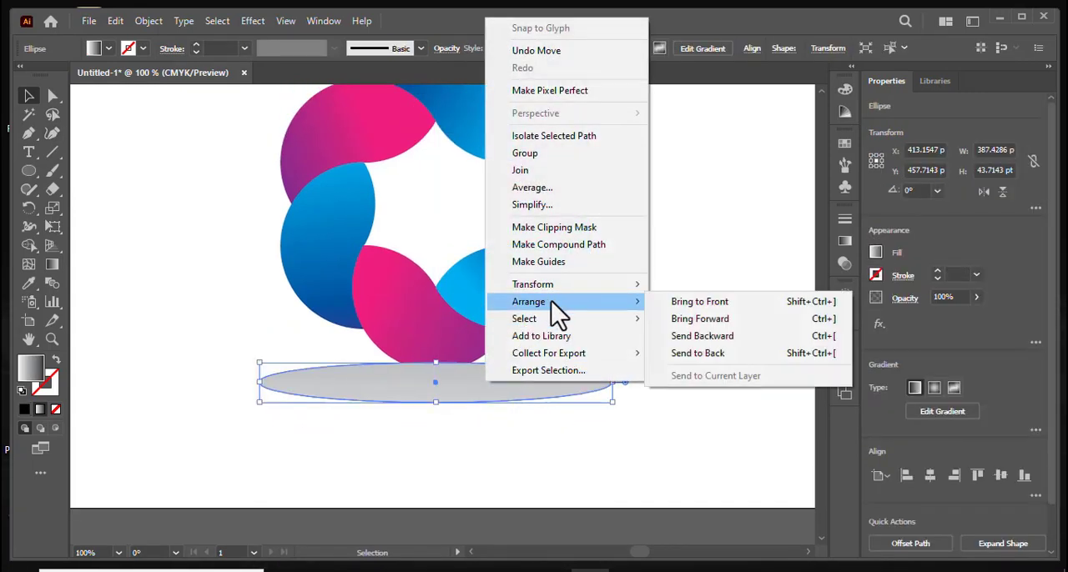
{"action": "left_click", "coordinate": [736, 354]}
{"action": "left_click", "coordinate": [708, 337]}
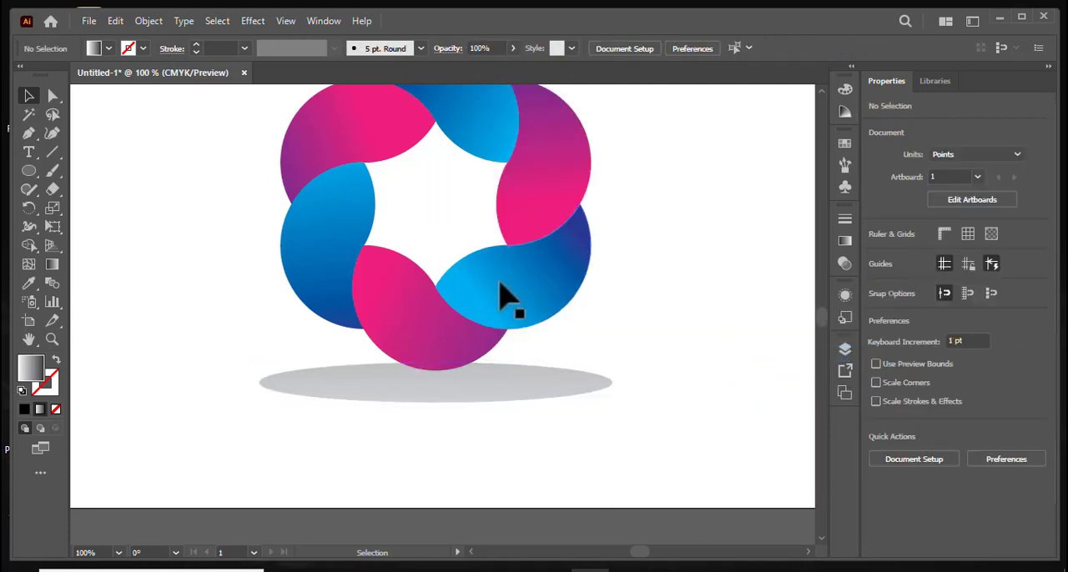
- Group all six petals and move the group down about 13 pt so the bottom petal overlaps the gray ellipse
{"action": "left_click_drag", "start_coordinate": [430, 313], "coordinate": [434, 324]}
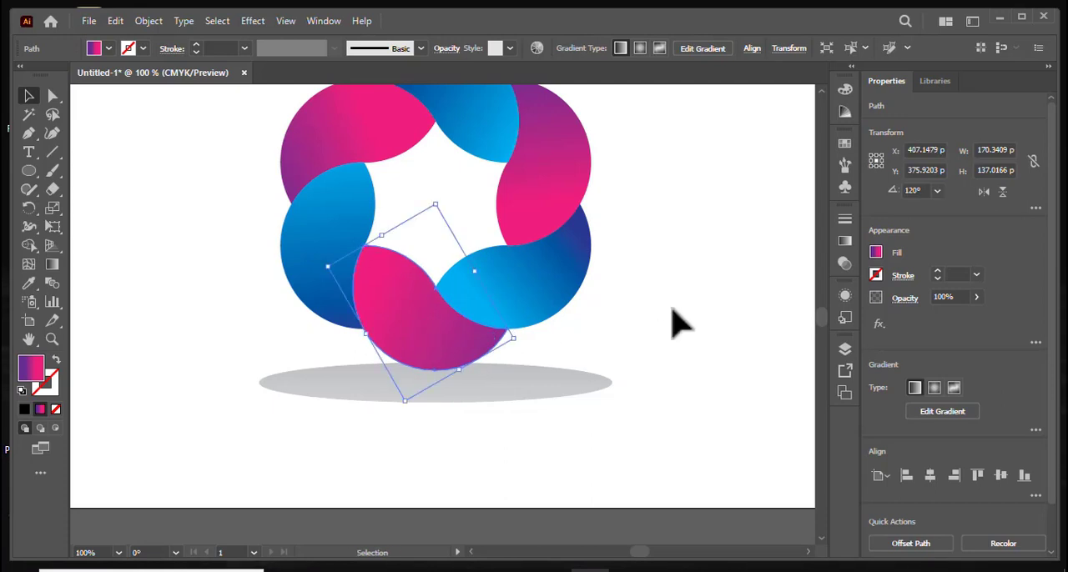
{"action": "left_click_drag", "start_coordinate": [695, 290], "coordinate": [222, 123]}
{"action": "right_click", "coordinate": [332, 204]}
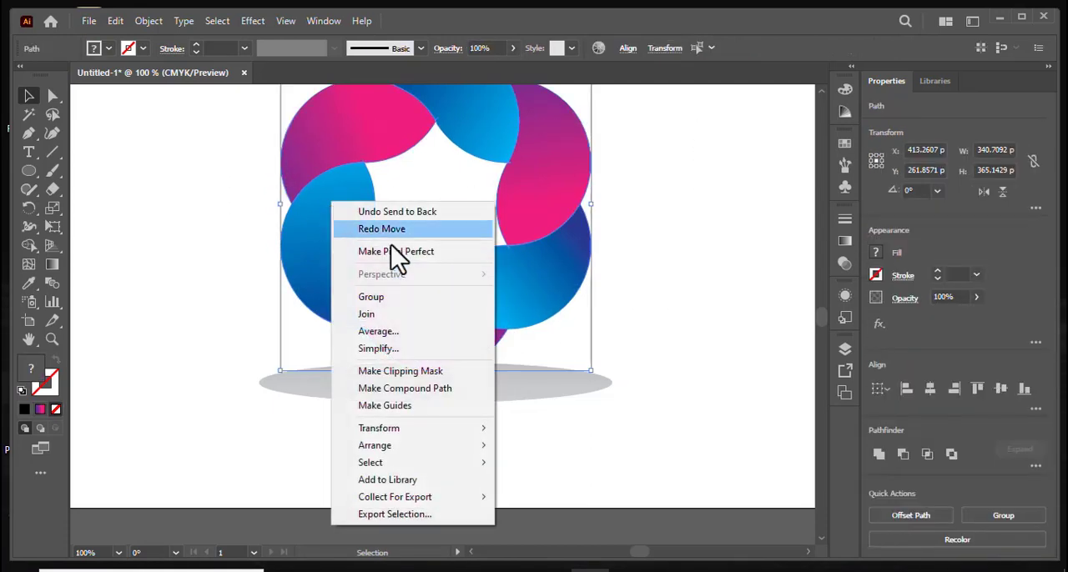
{"action": "left_click", "coordinate": [426, 298]}
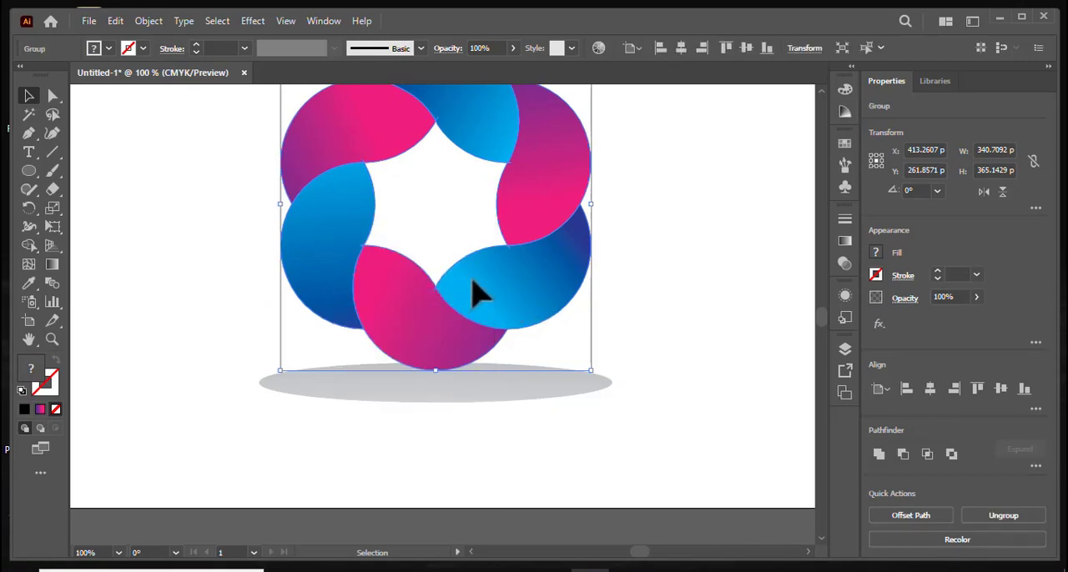
{"action": "left_click_drag", "start_coordinate": [475, 292], "coordinate": [479, 303]}
{"action": "left_click", "coordinate": [697, 390]}
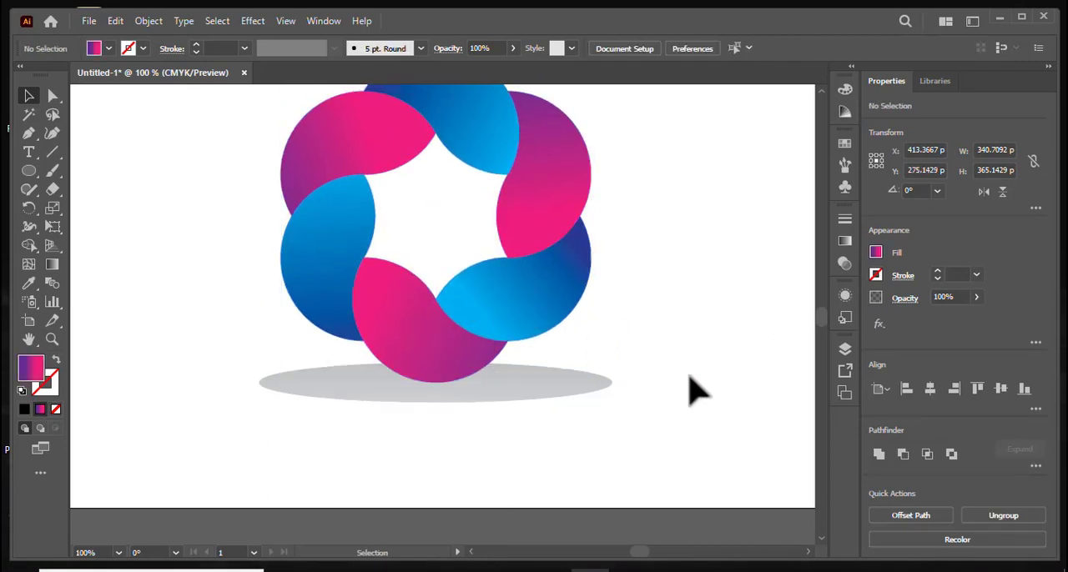
{"action": "scroll", "coordinate": [715, 453], "scroll_direction": "up", "scroll_amount": 3}
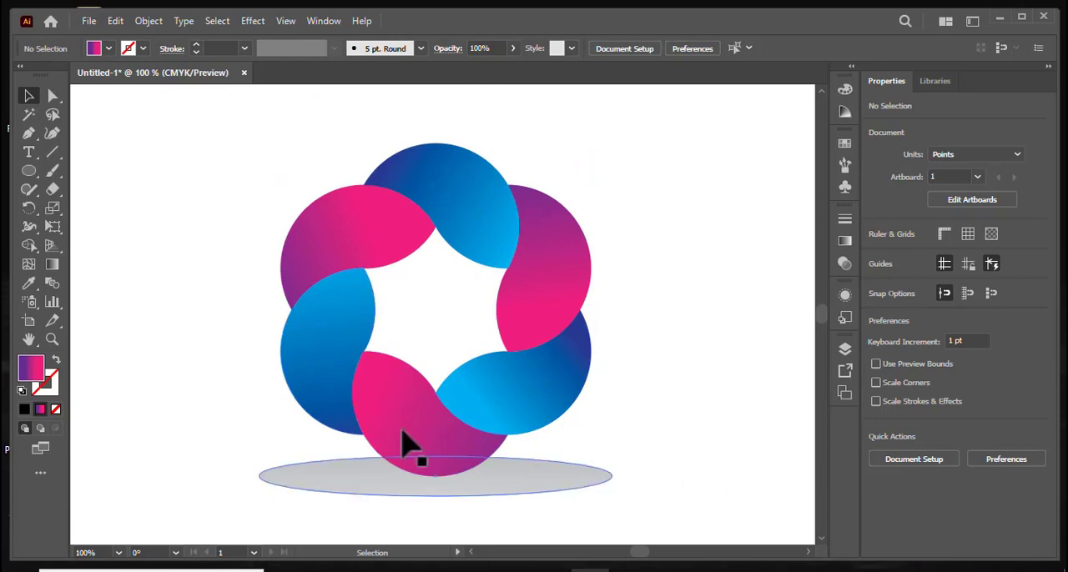